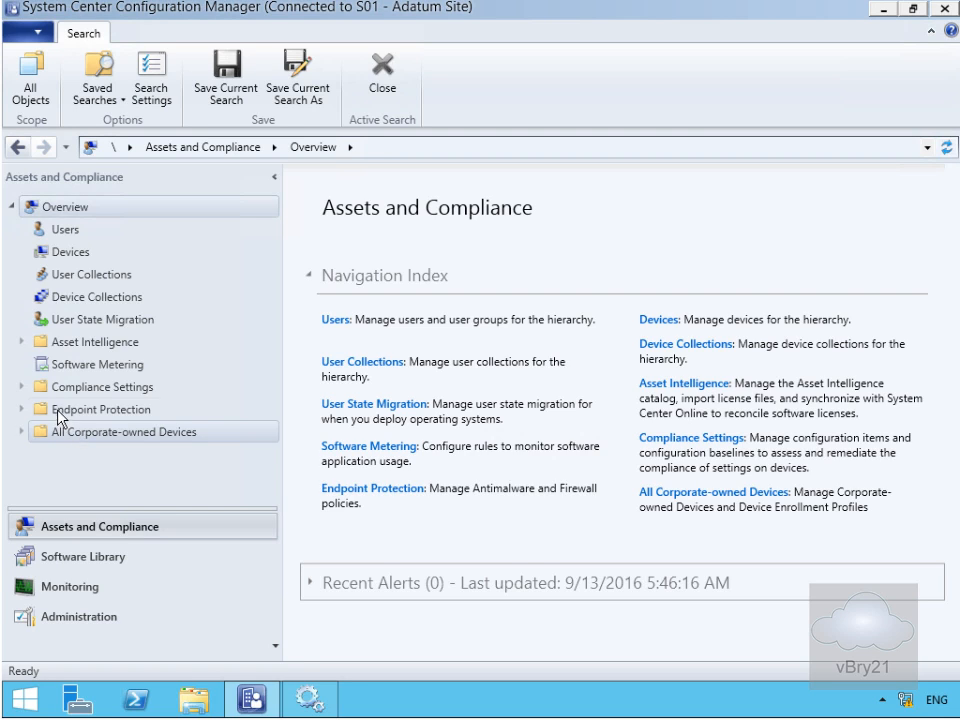
Expand Endpoint Protection in Assets and Compliance and show the Antimalware Policies list.
click(22, 410)
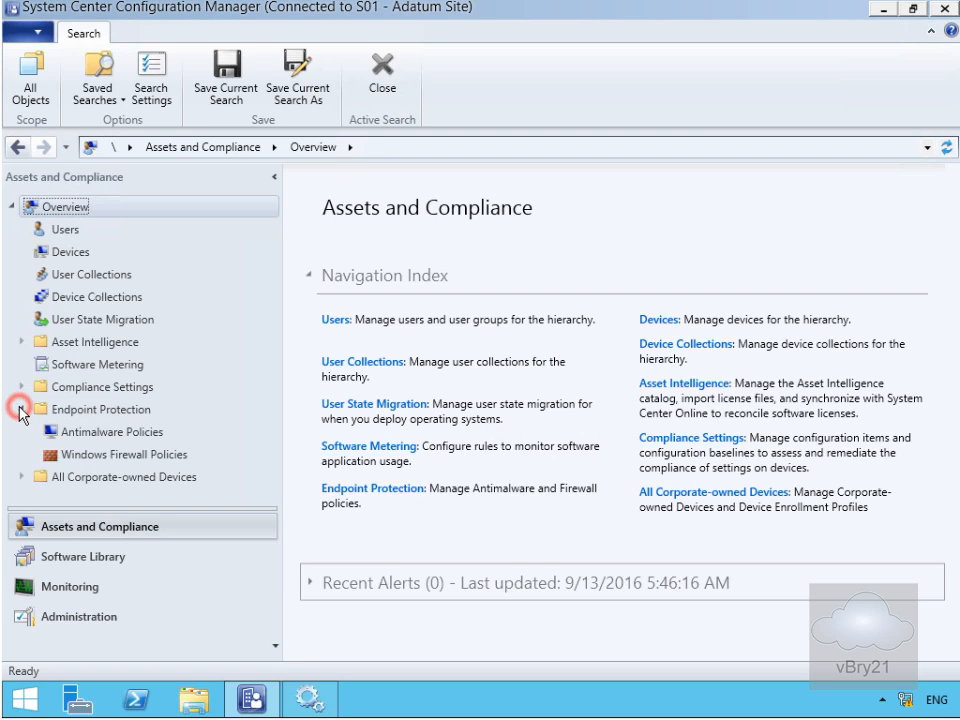
click(90, 434)
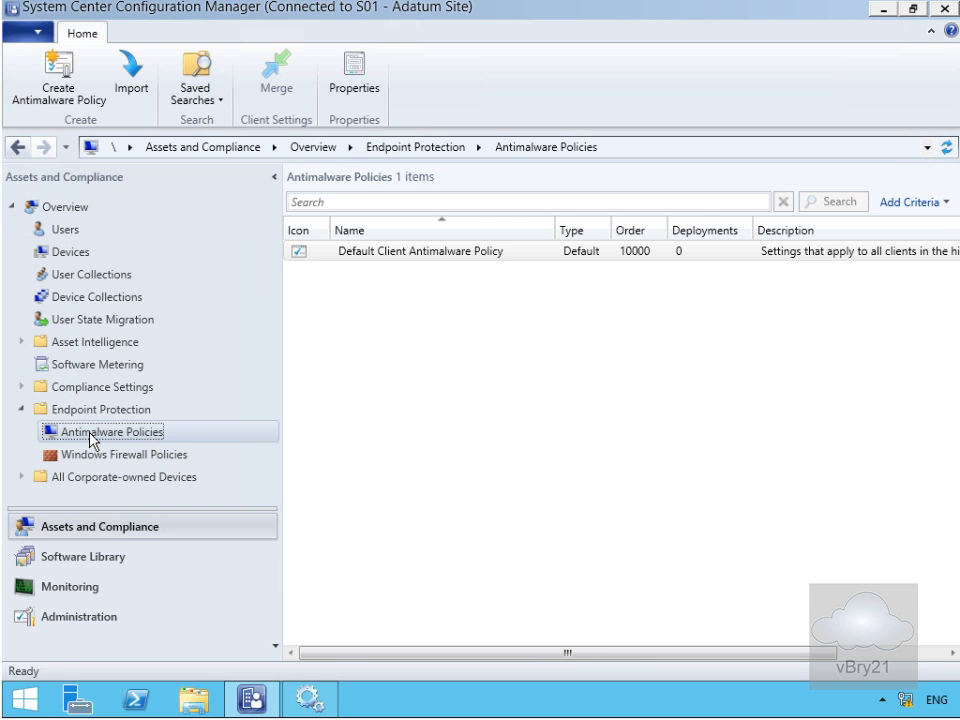
Choose Create Antimalware Policy from the Antimalware Policies context menu.
right_click(86, 434)
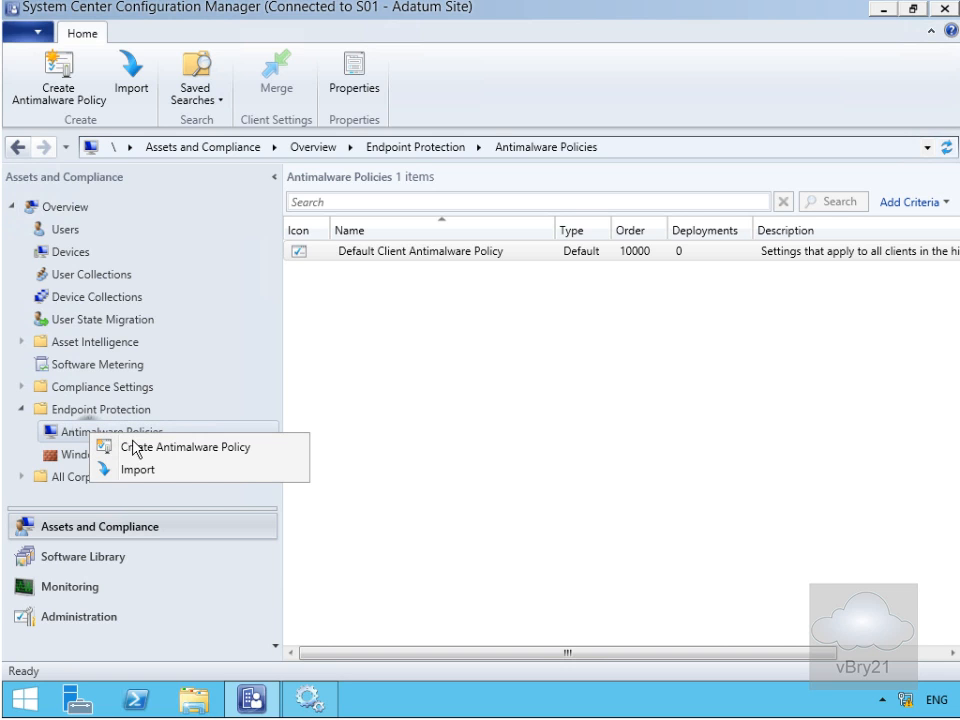
click(136, 449)
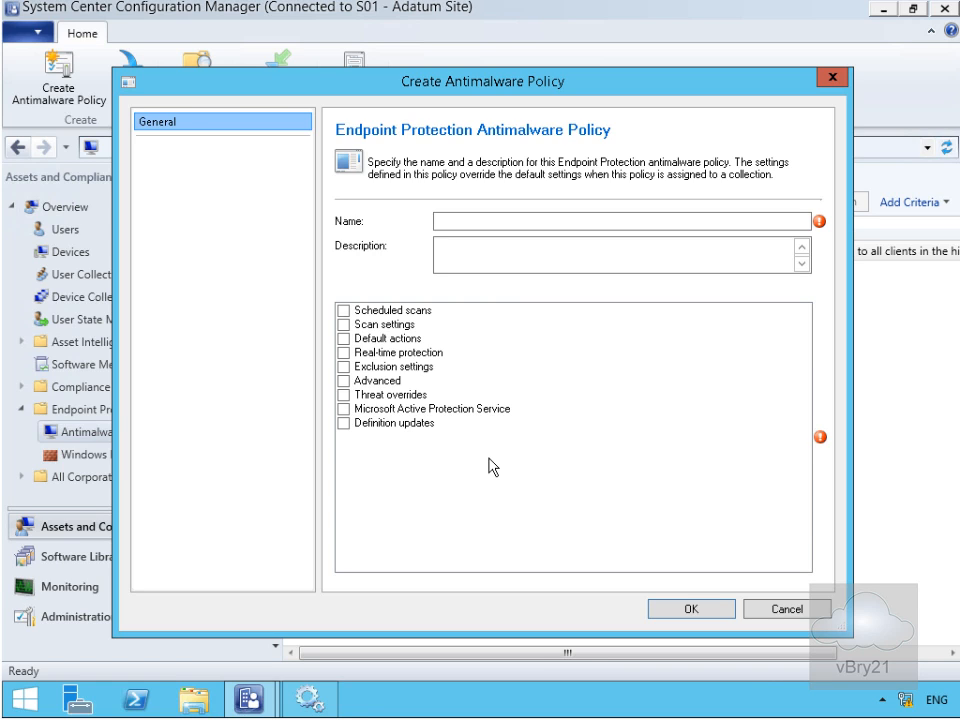
Name the policy 'All Workstations' and include Scheduled scans, Scan settings, Real-time protection, Advanced and Definition updates.
click(469, 221)
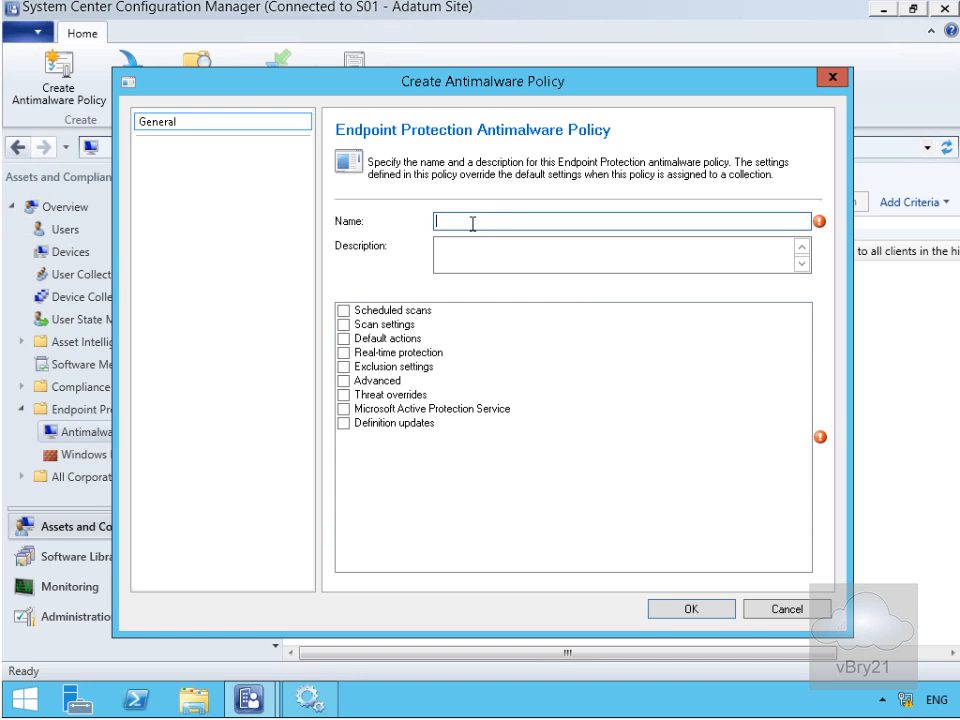
text(All Workstations)
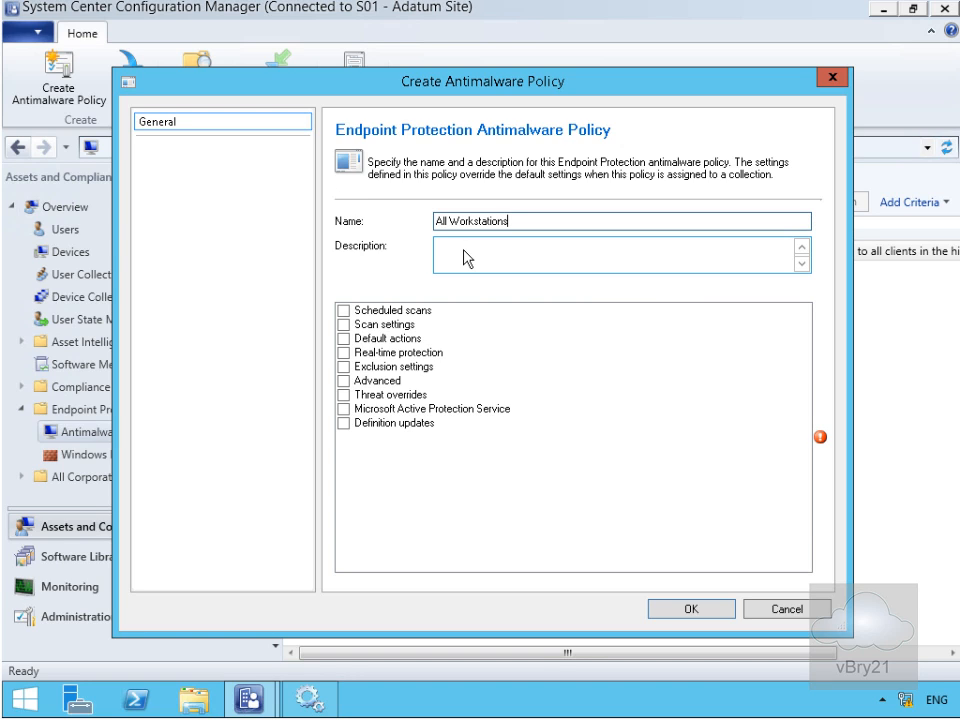
click(345, 311)
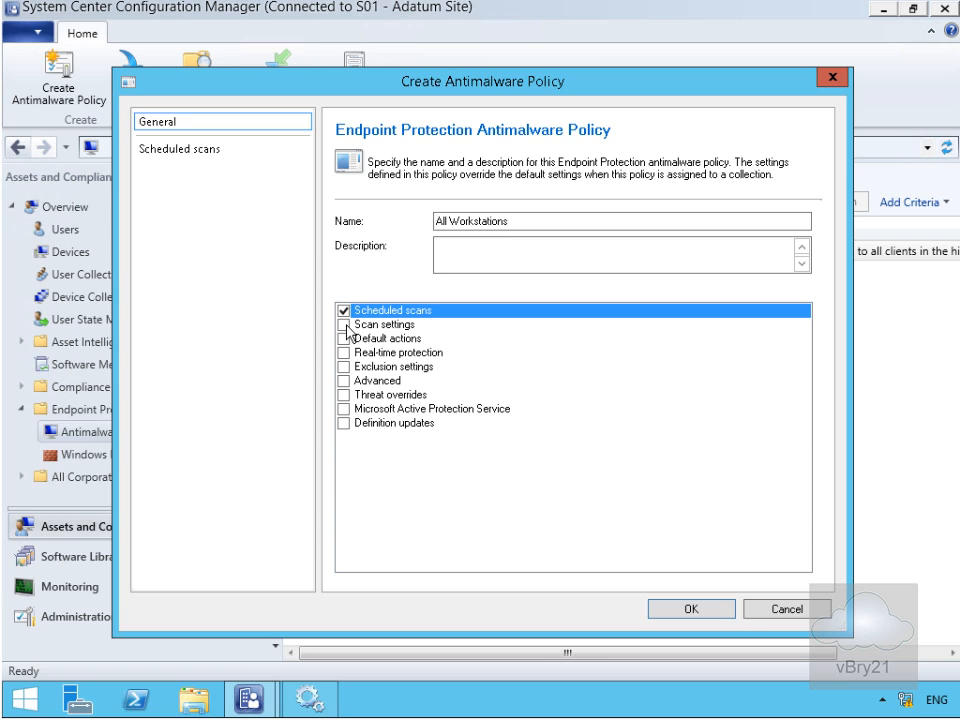
click(345, 325)
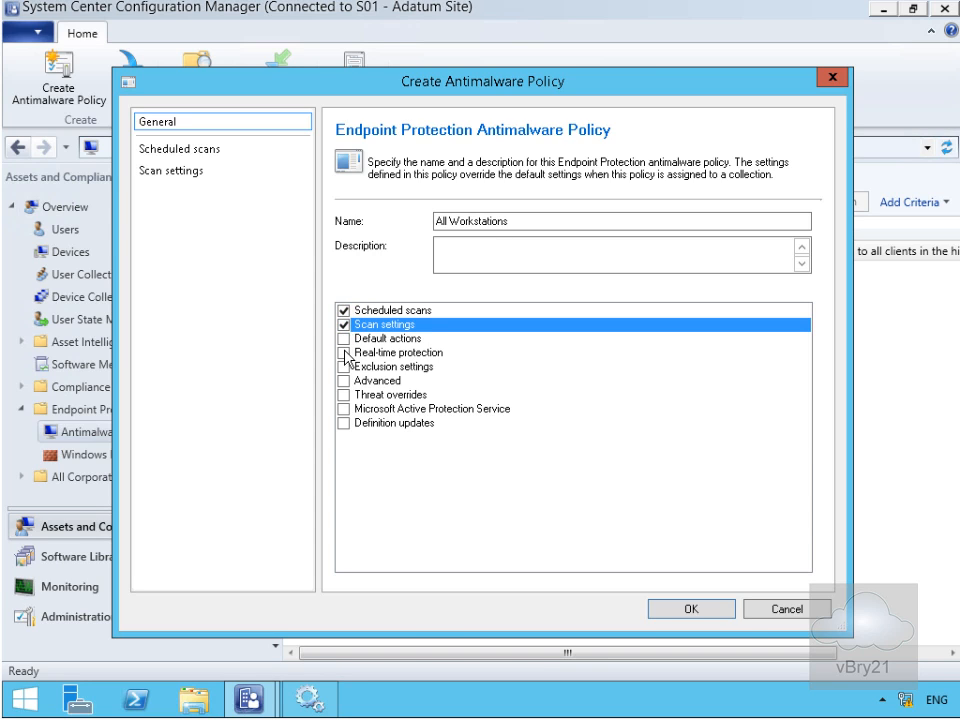
click(344, 353)
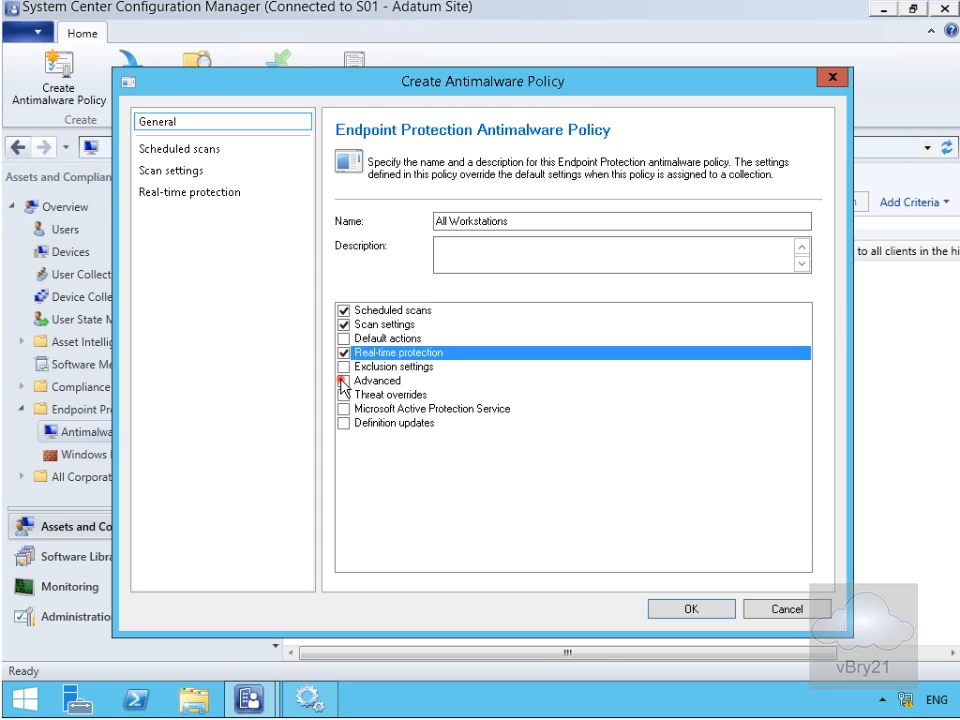
click(343, 381)
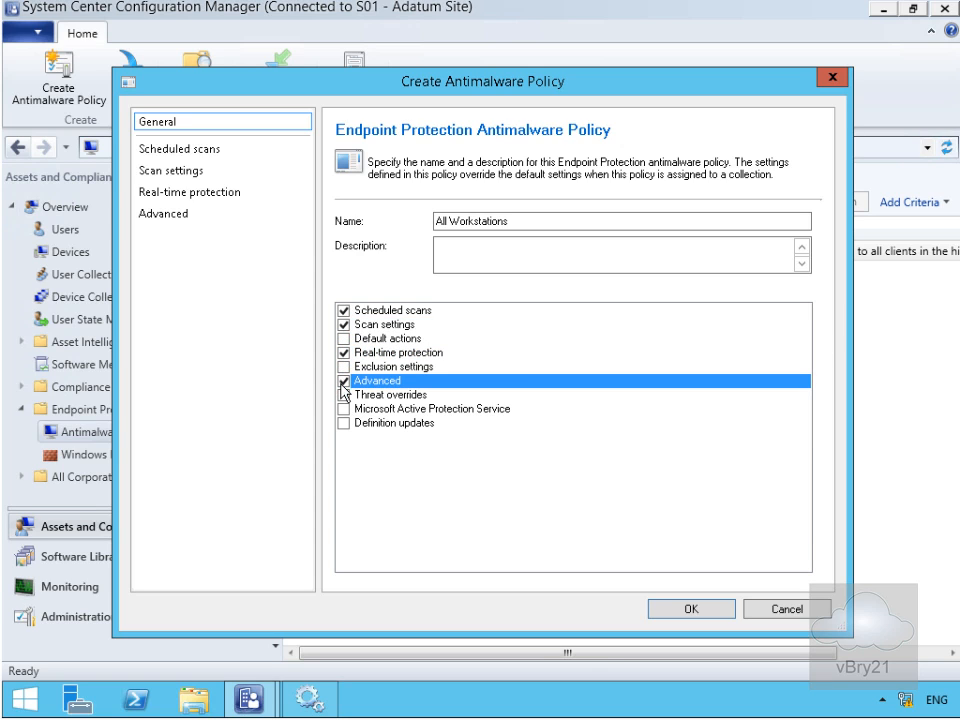
click(343, 423)
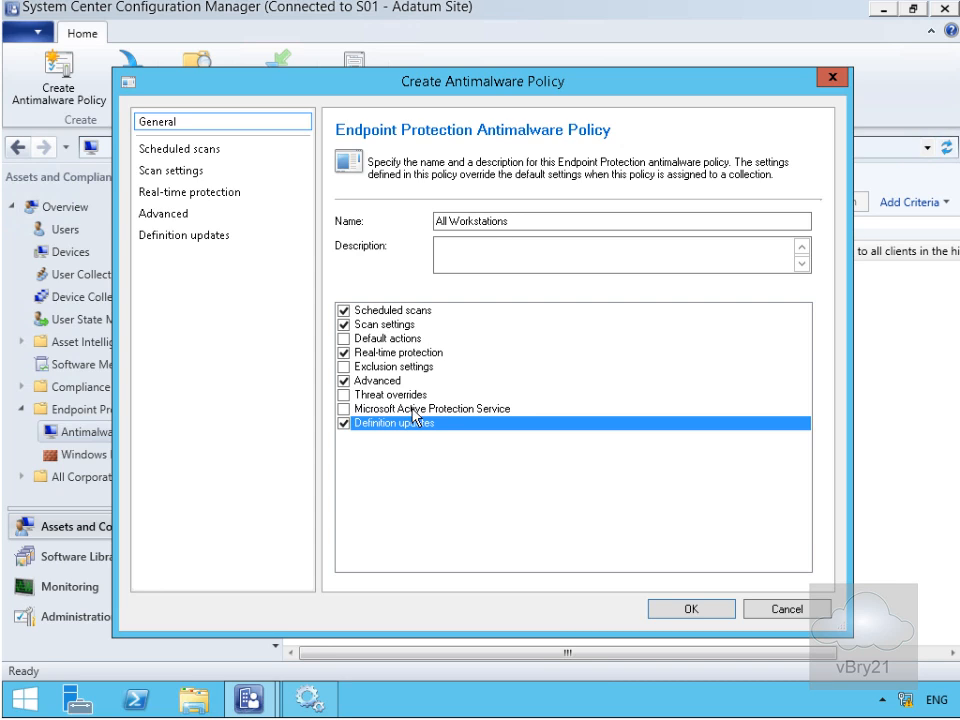
click(185, 150)
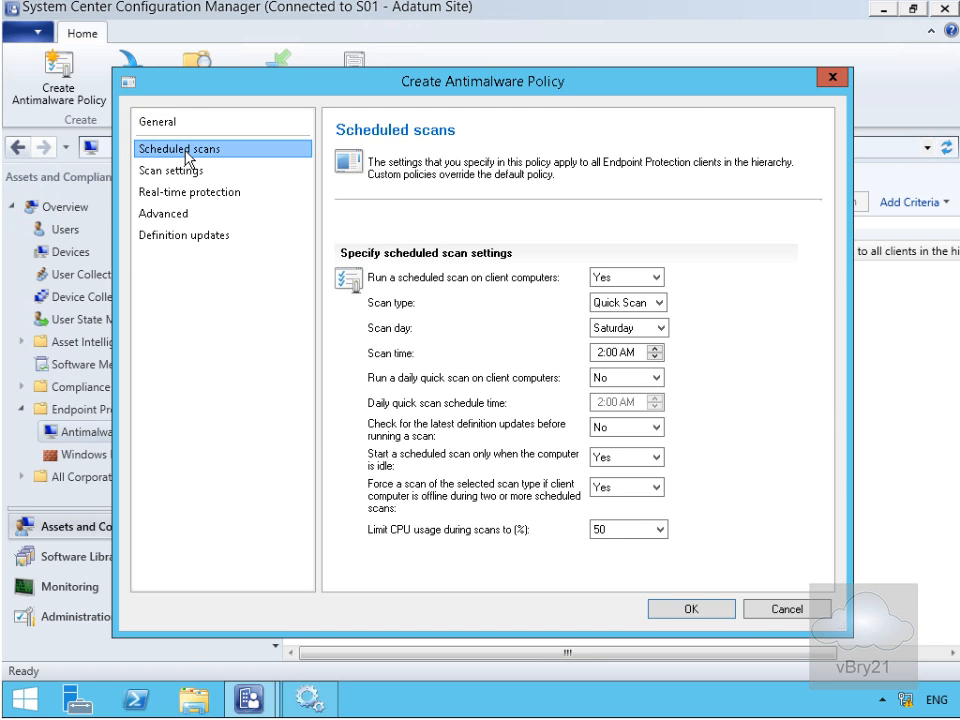
Keep Quick Scan as the scan type, with scan day Thursday and scan time 3:00 AM.
click(603, 303)
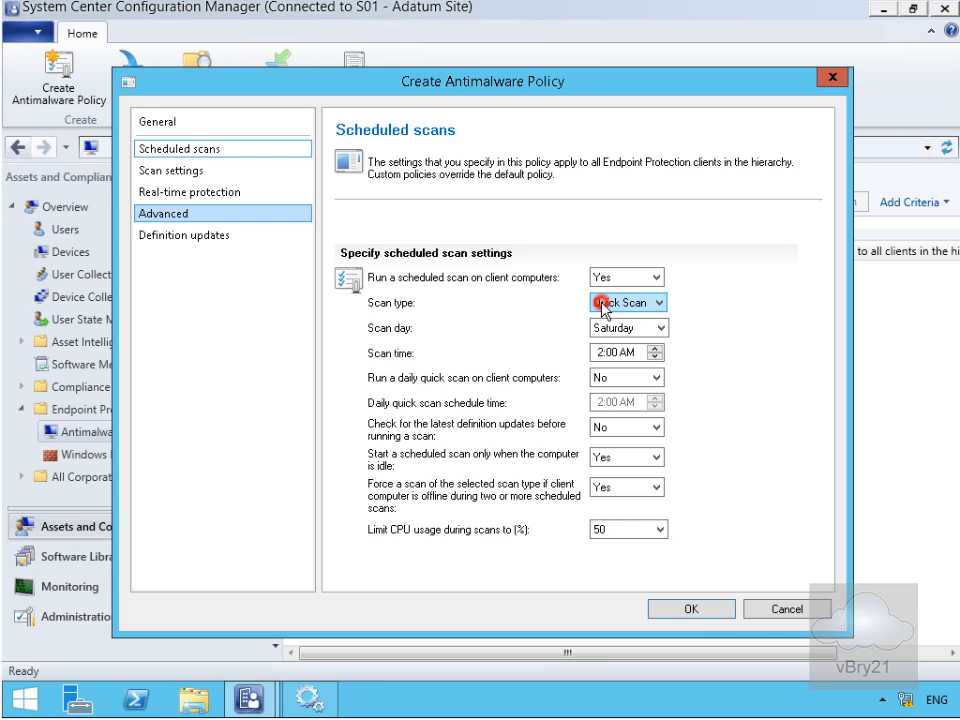
click(602, 304)
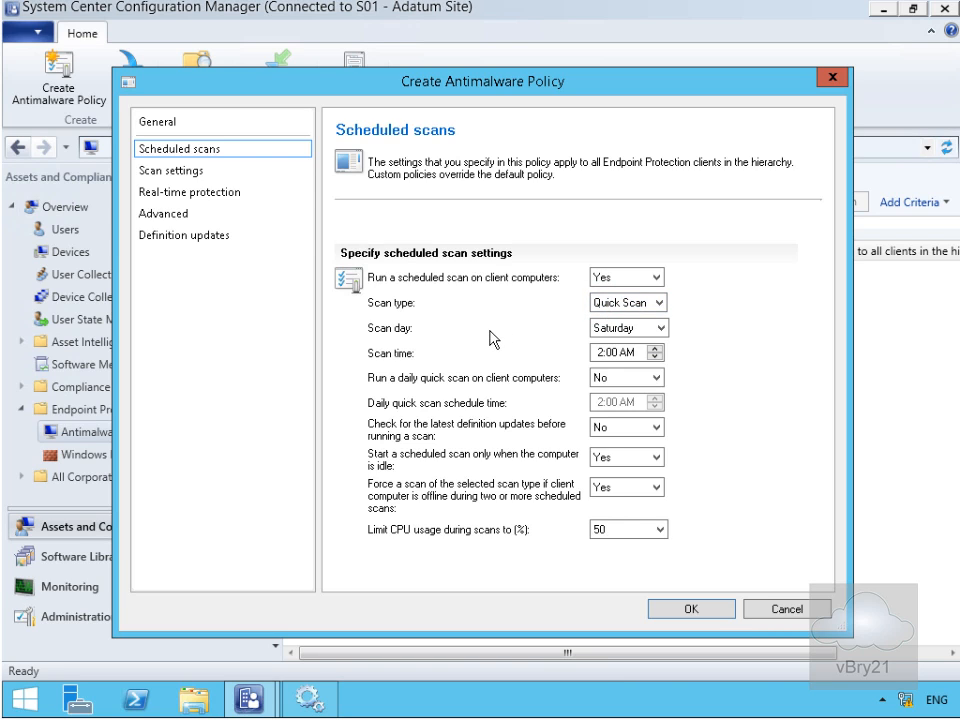
click(618, 330)
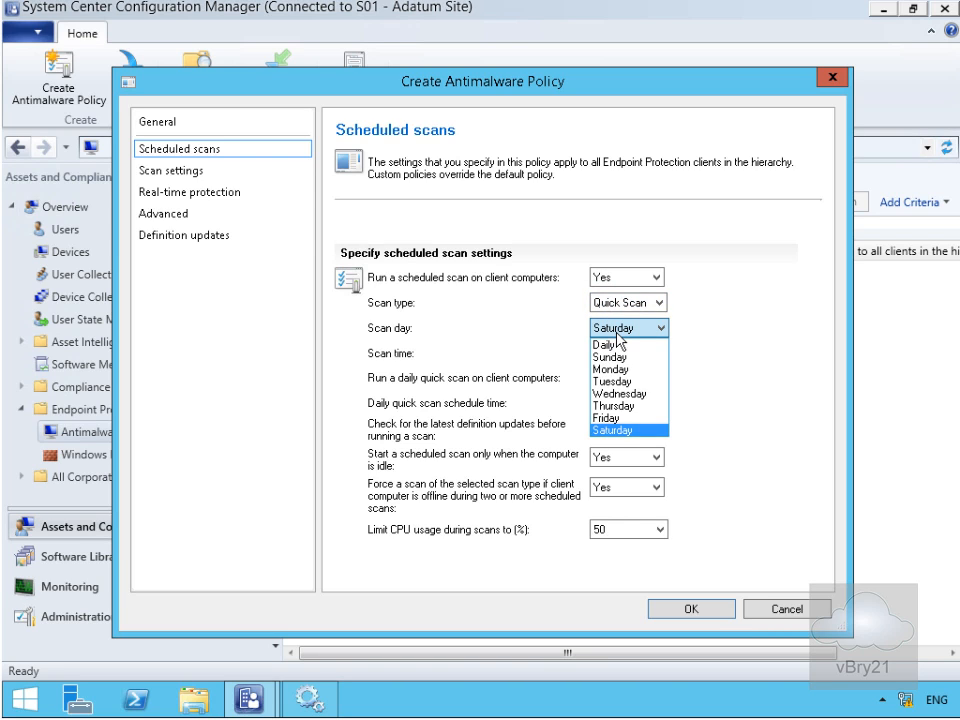
click(617, 405)
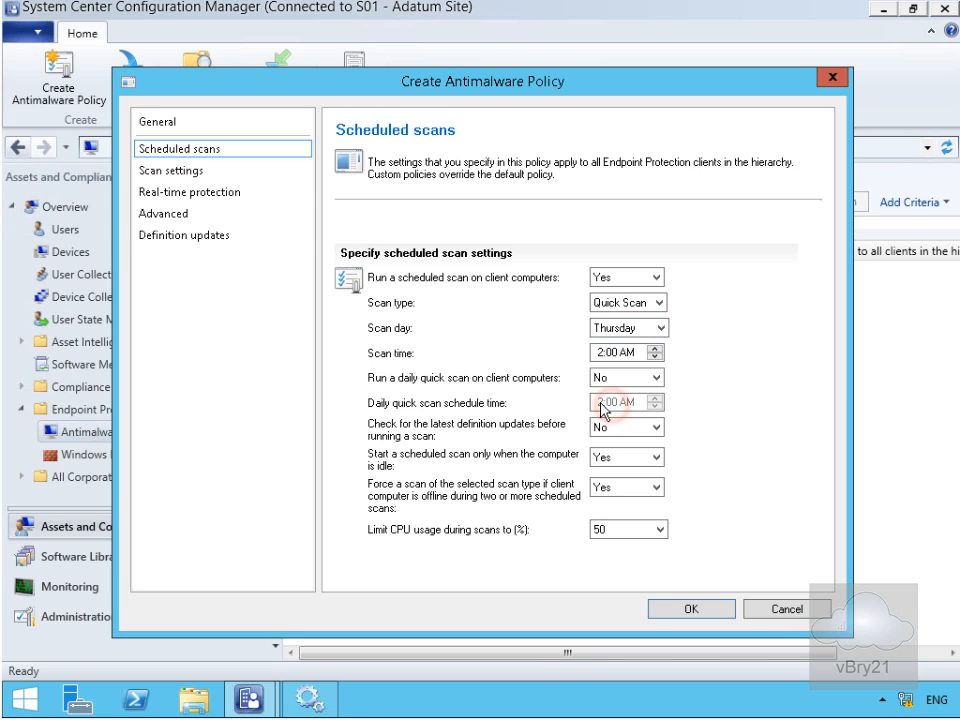
click(596, 352)
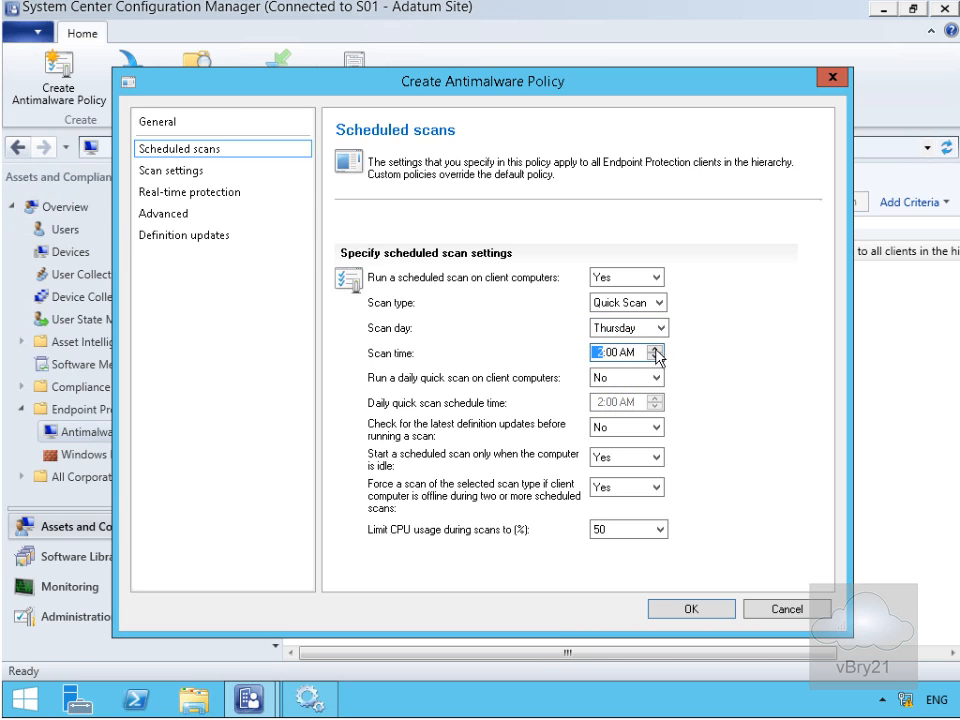
click(656, 349)
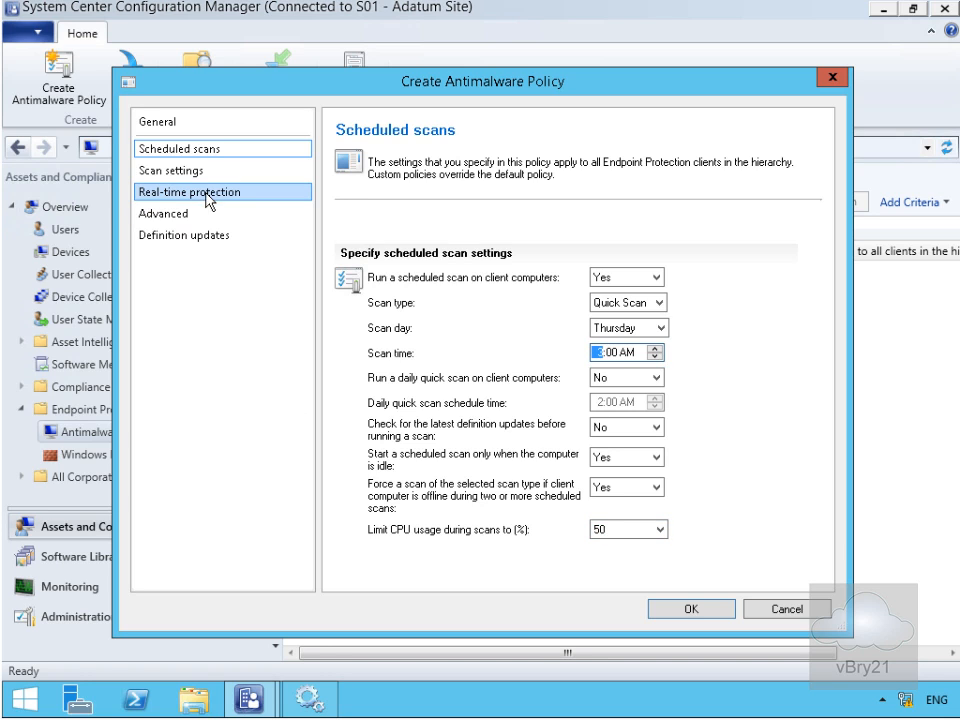
click(184, 173)
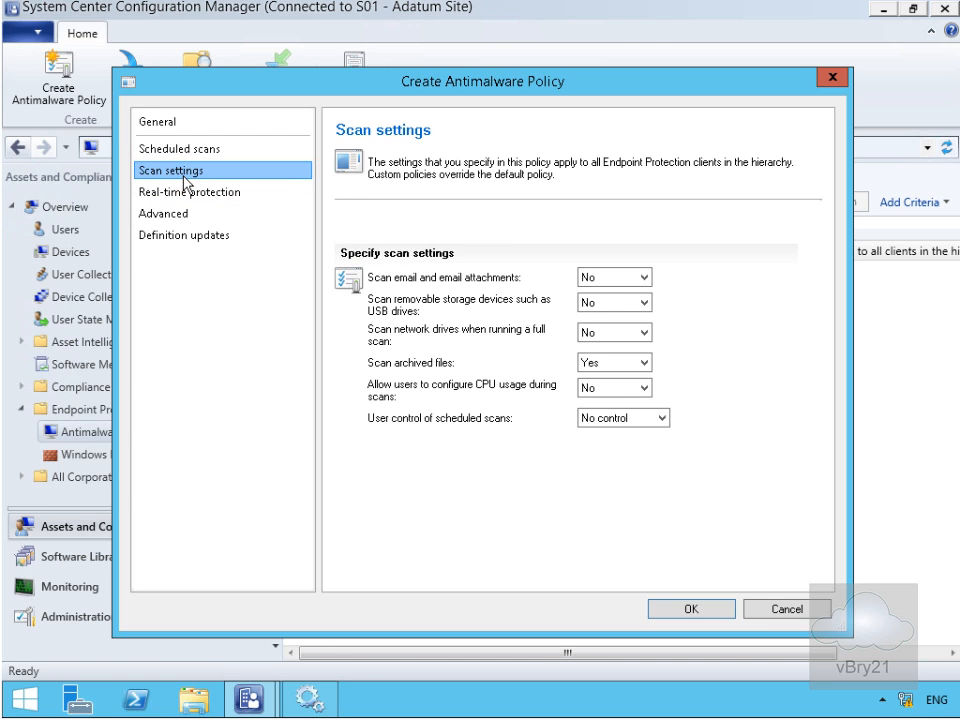
Set both 'Scan email and email attachments' and 'Scan removable storage devices' to Yes.
click(585, 278)
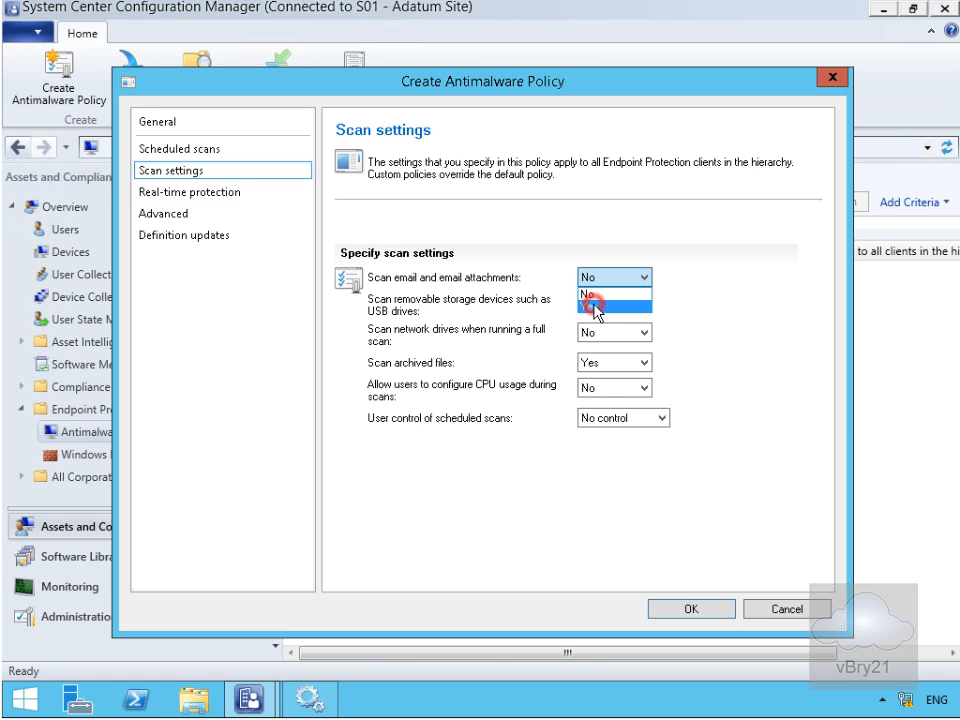
click(590, 306)
click(584, 303)
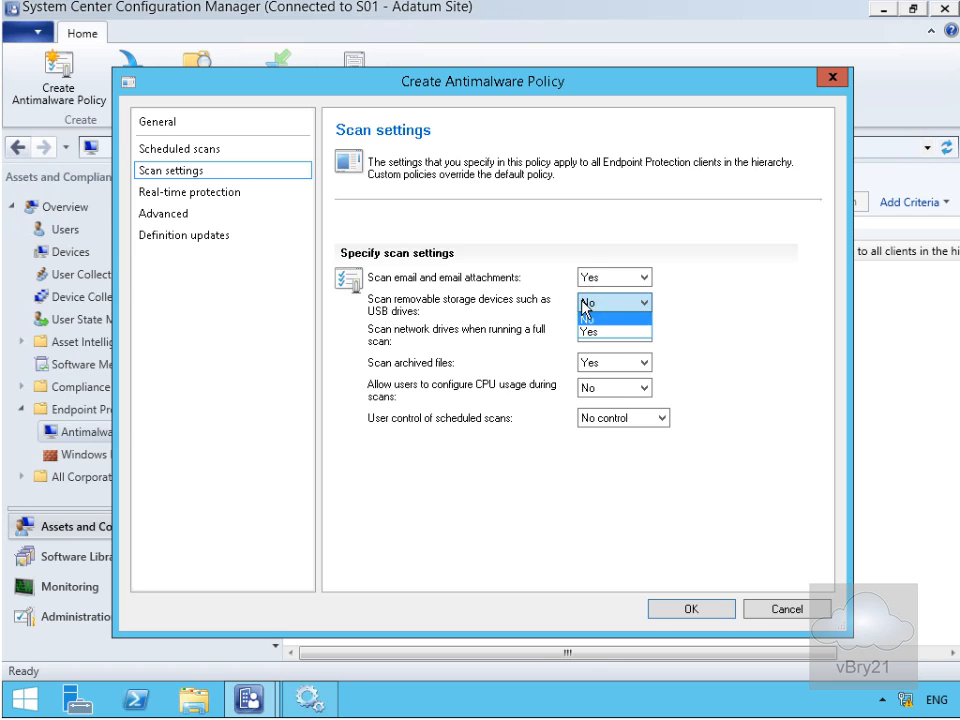
click(594, 336)
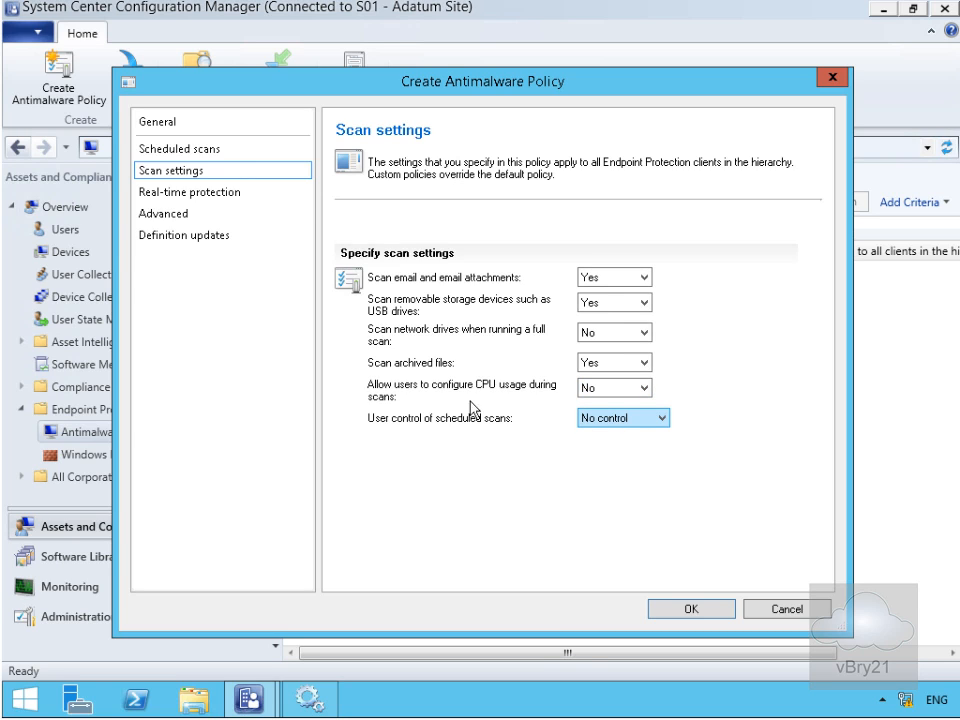
click(209, 195)
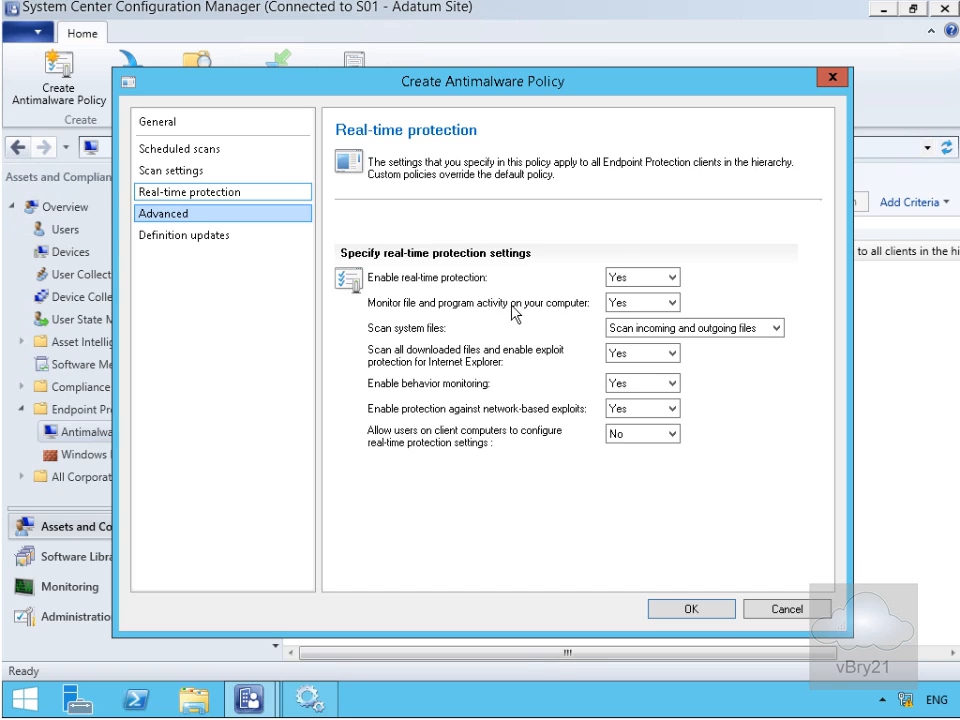
Set Scan system files to 'Scan incoming files only' under Real-time protection.
click(641, 328)
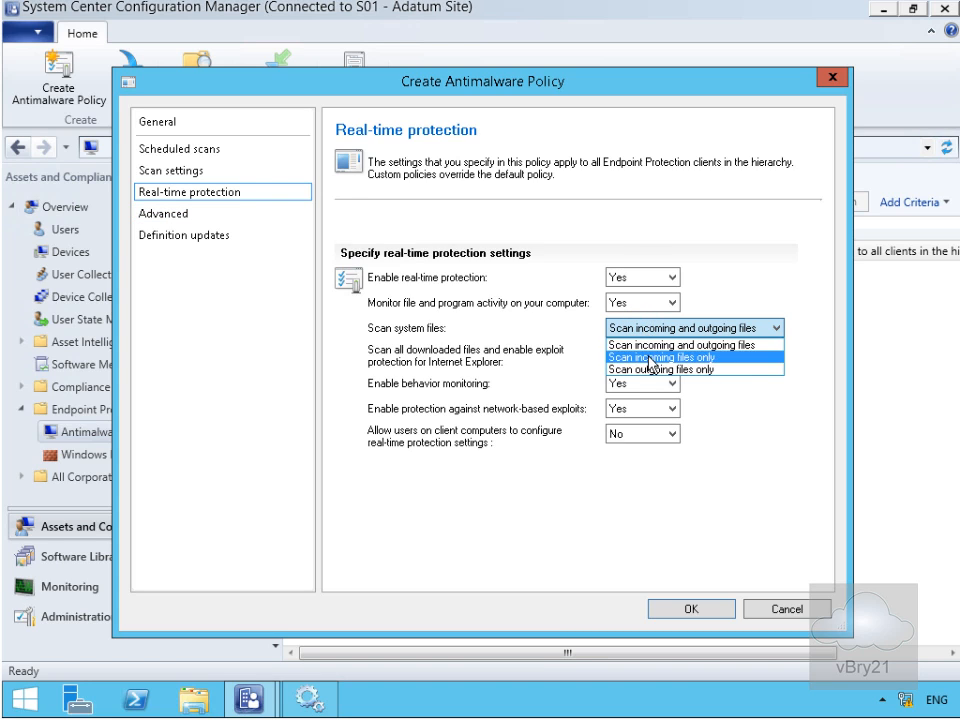
click(640, 357)
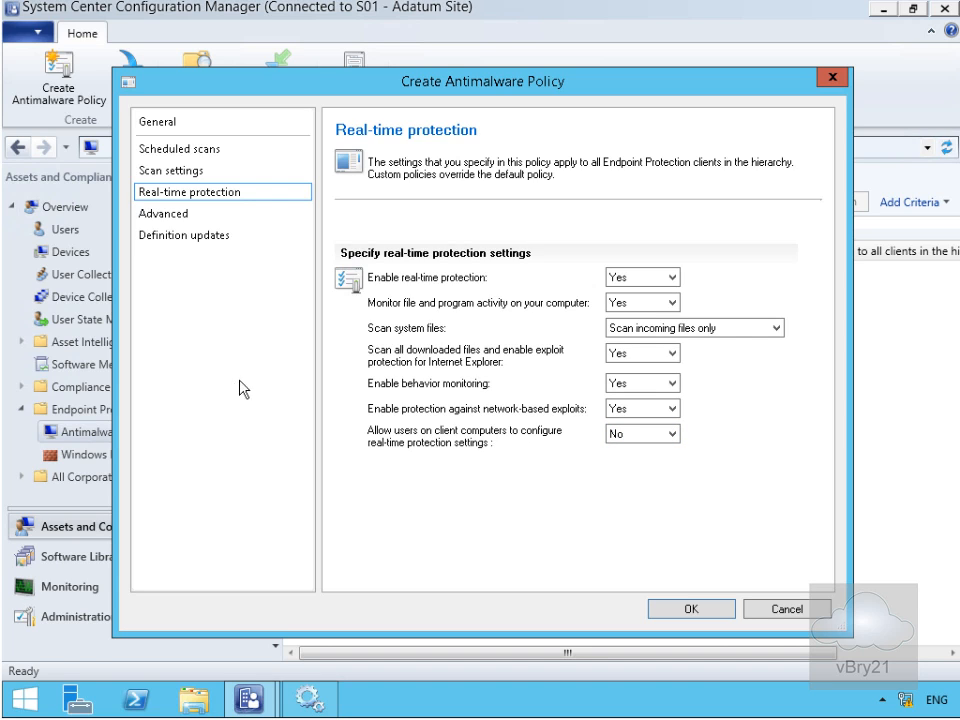
click(175, 216)
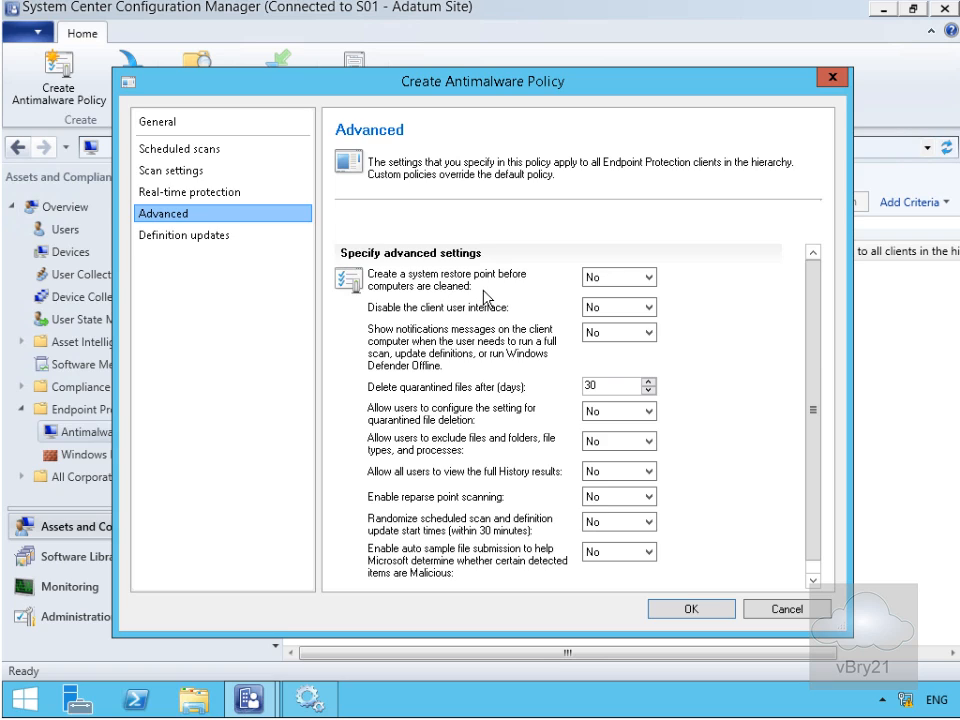
Set Create a system restore point to Yes and change quarantined-file deletion from 30 to 5 days.
click(611, 276)
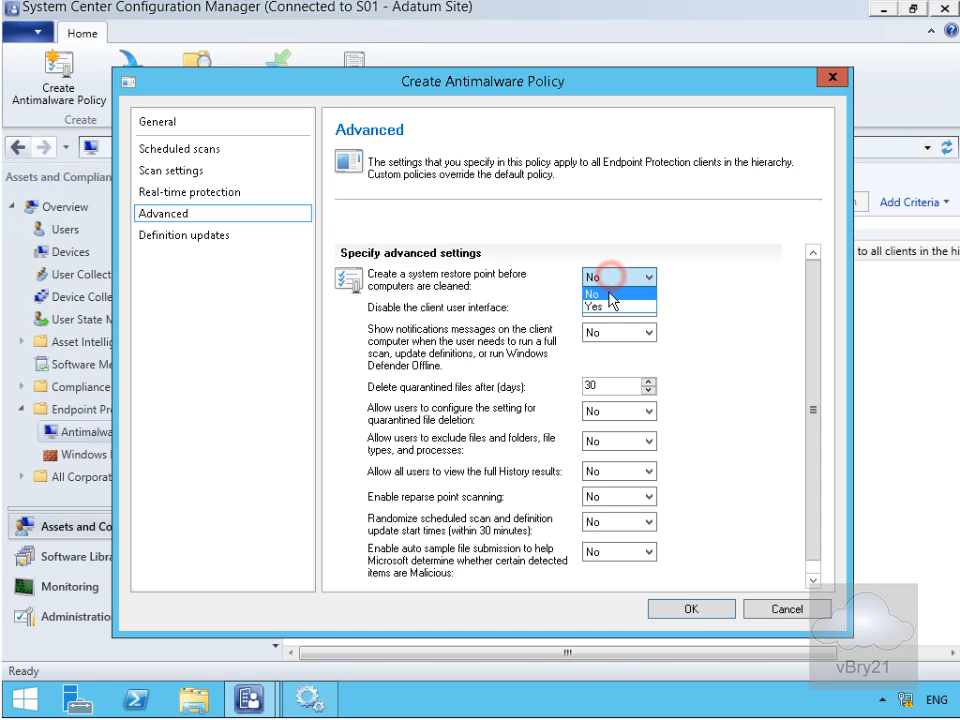
click(609, 306)
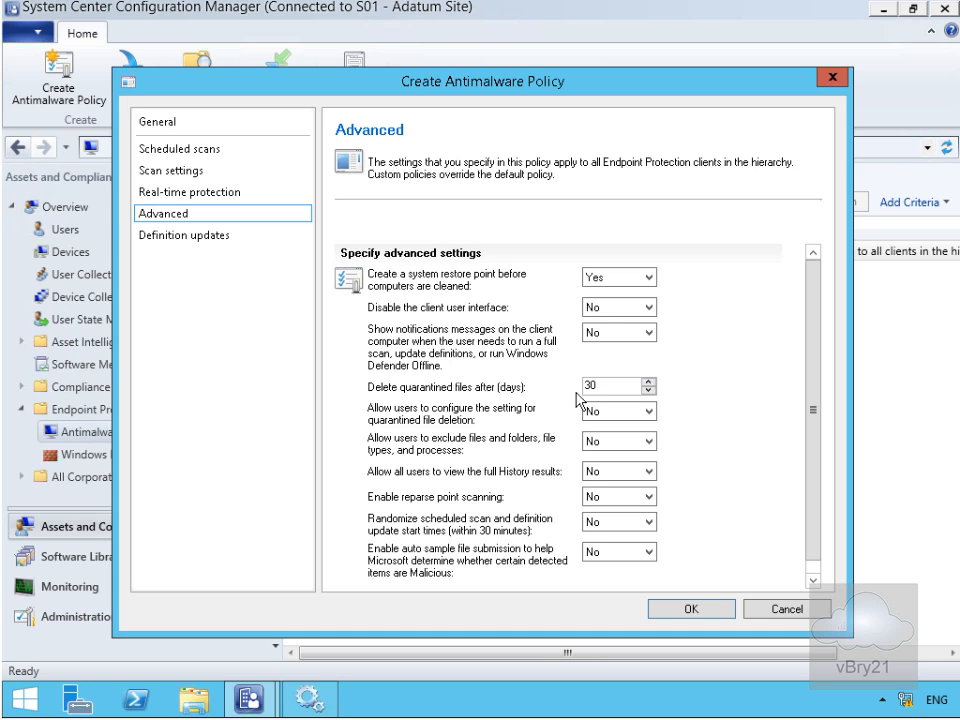
double_click(600, 386)
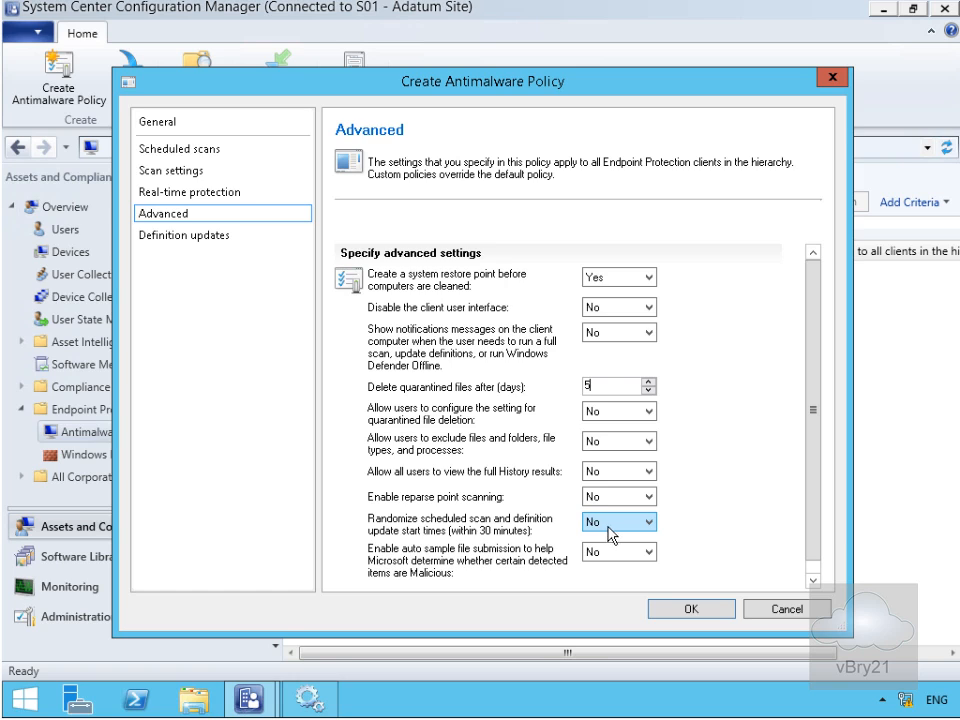
click(816, 540)
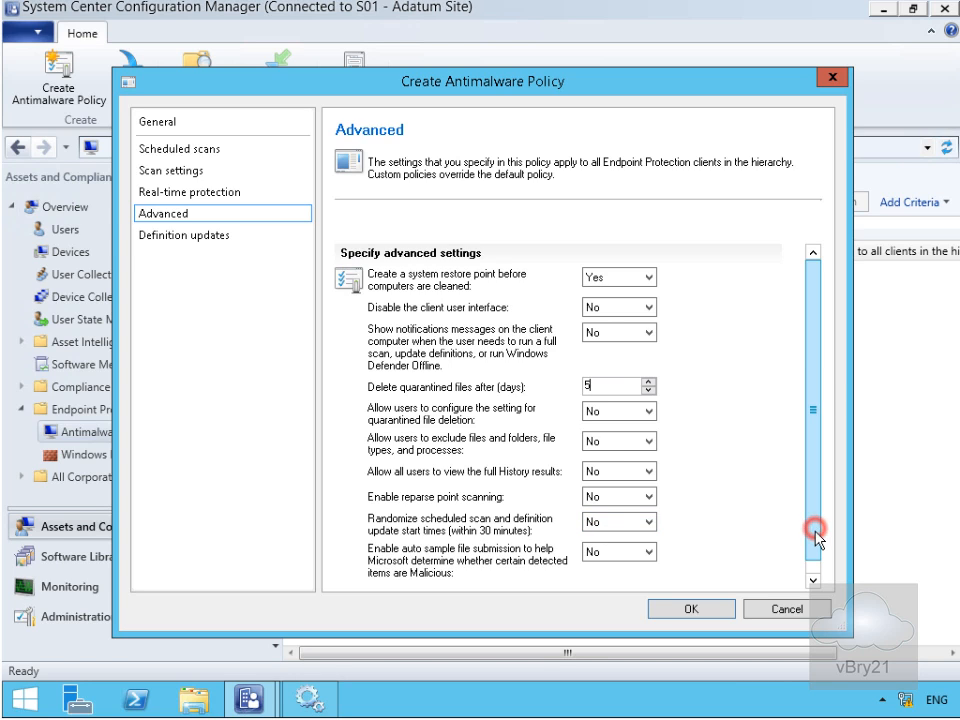
drag(816, 540, 816, 561)
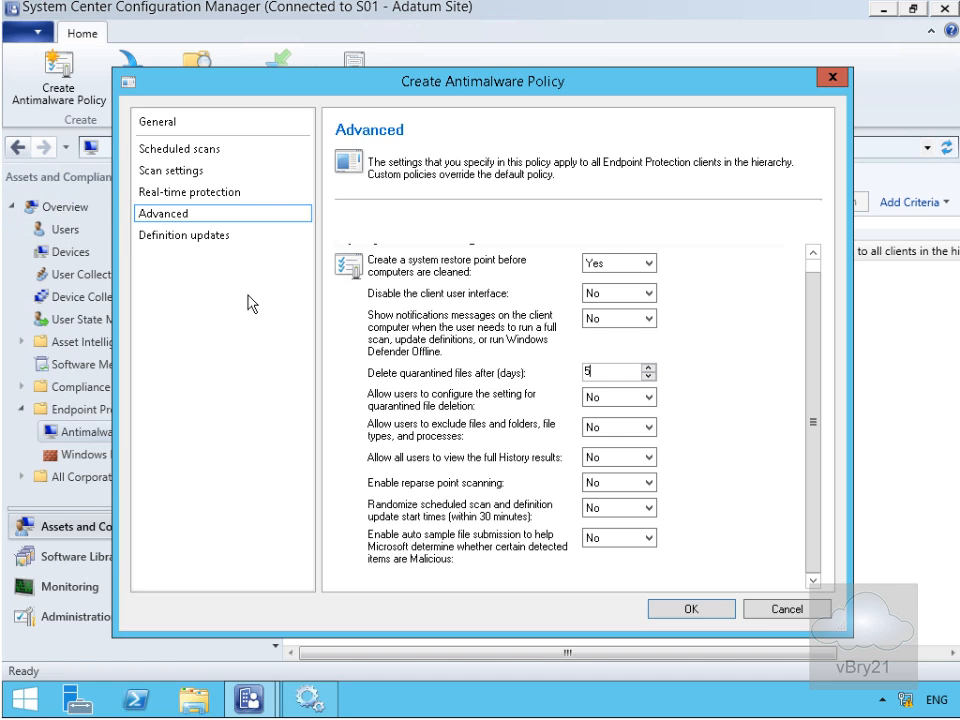
click(197, 243)
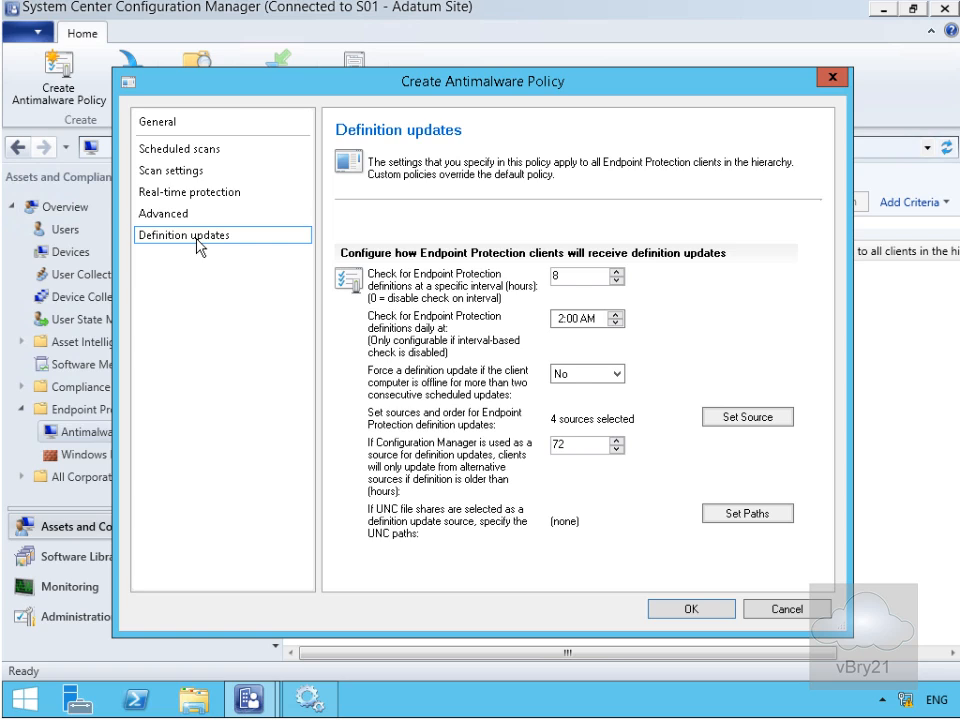
Uncheck Microsoft Update and Microsoft Malware Protection Center as sources, keeping Configuration Manager and WSUS.
click(720, 418)
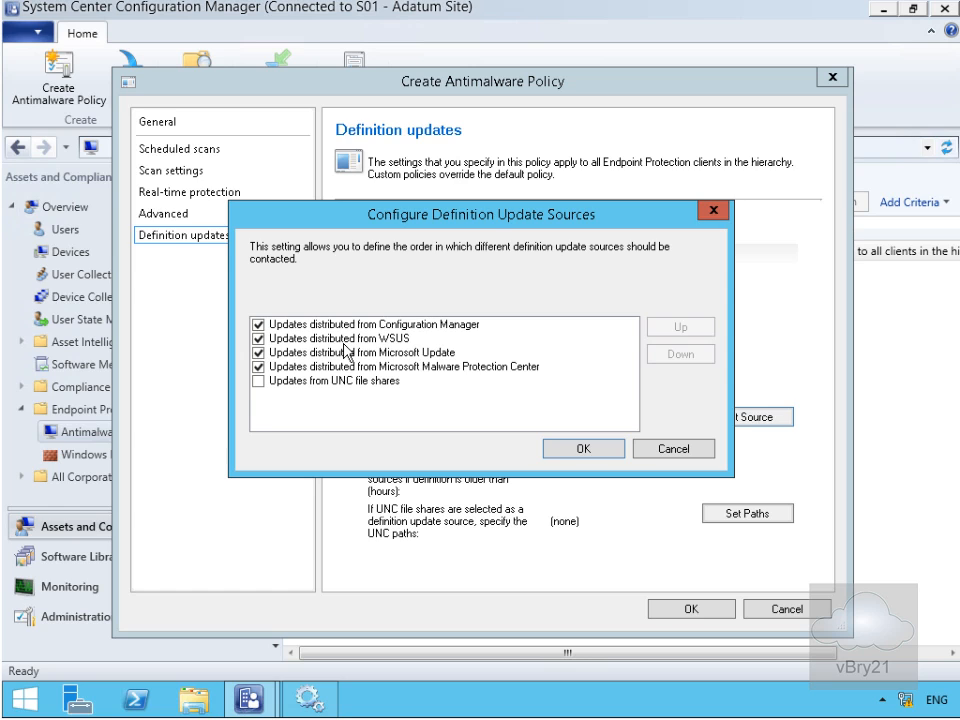
click(266, 353)
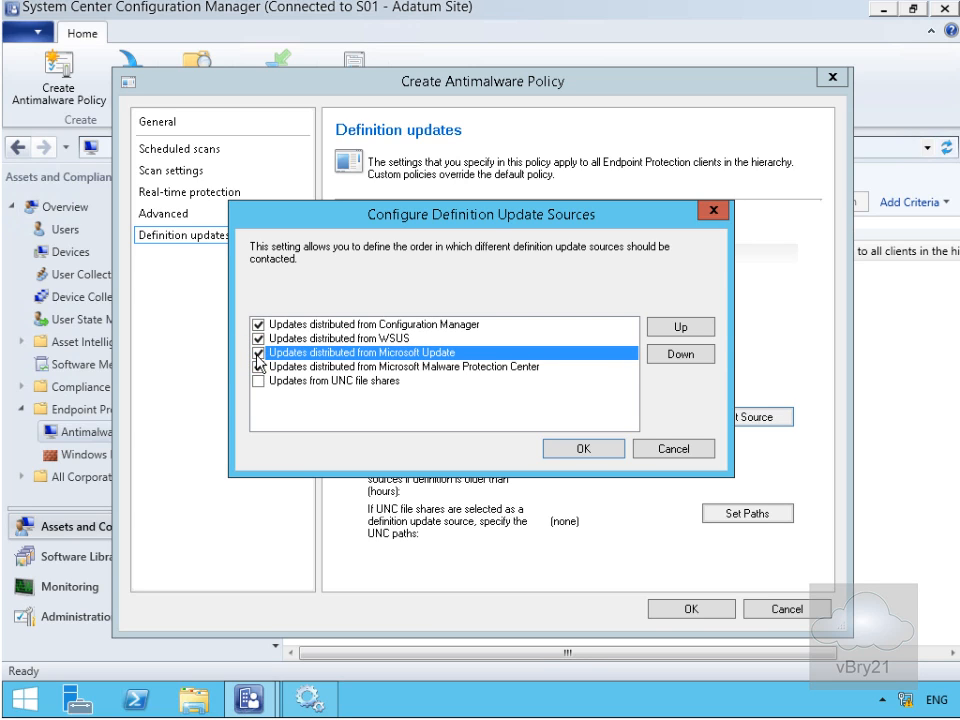
click(258, 353)
click(258, 367)
click(258, 367)
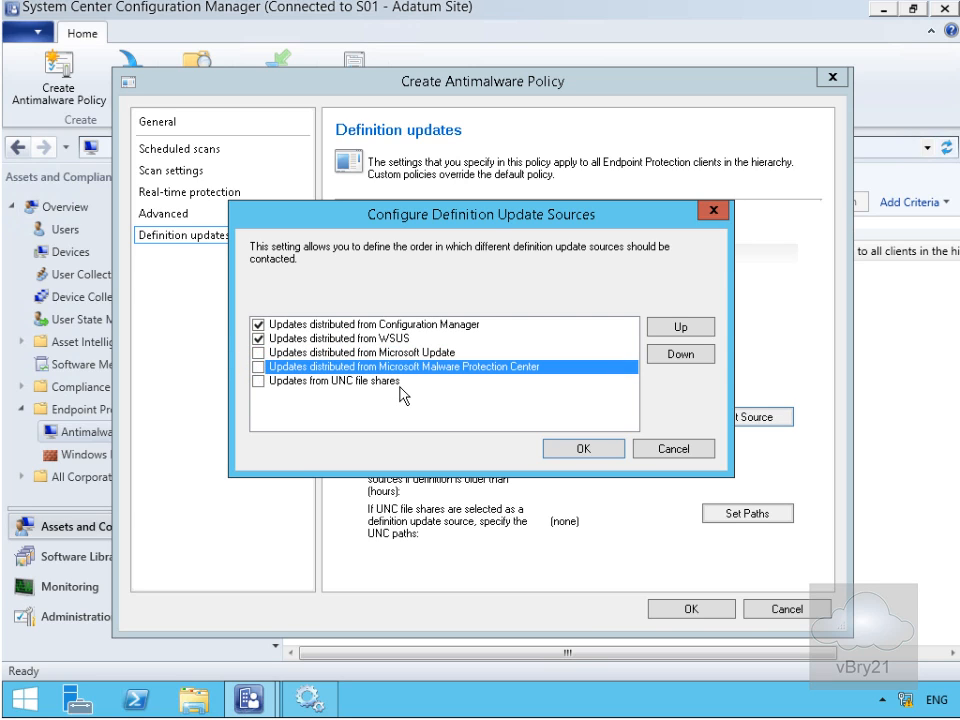
Confirm the update sources, set 'Force a definition update' to Yes, and save the policy.
click(584, 450)
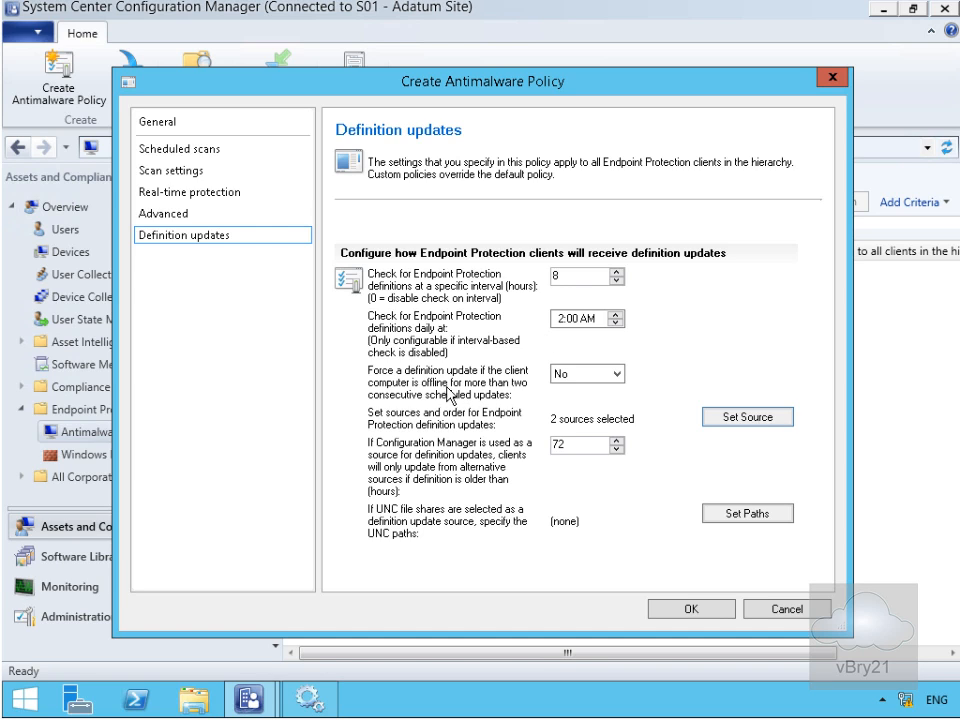
click(570, 374)
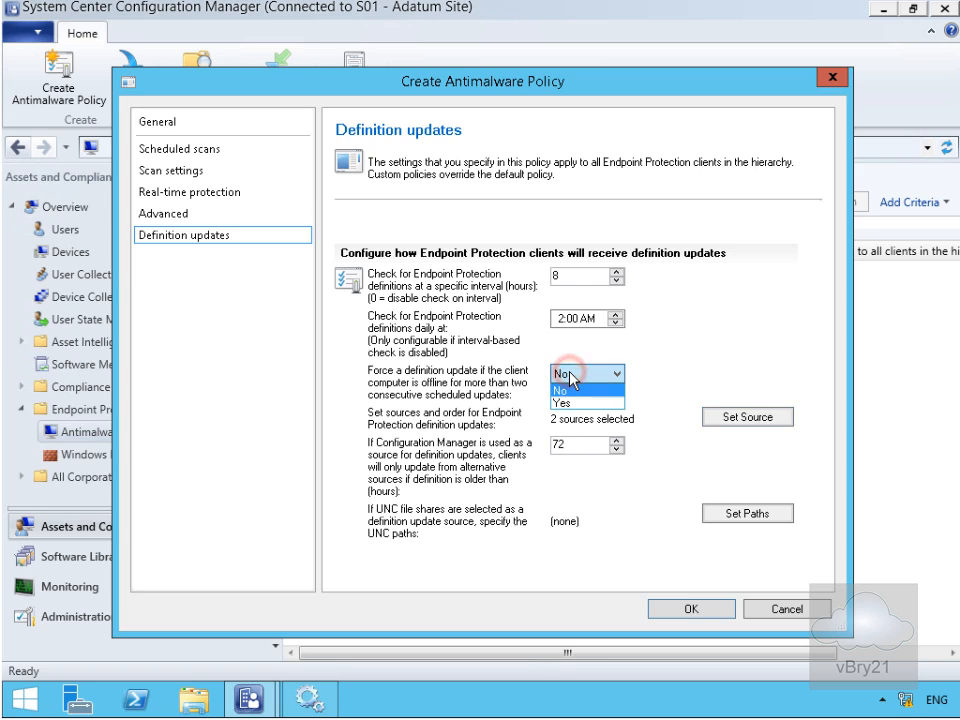
click(567, 403)
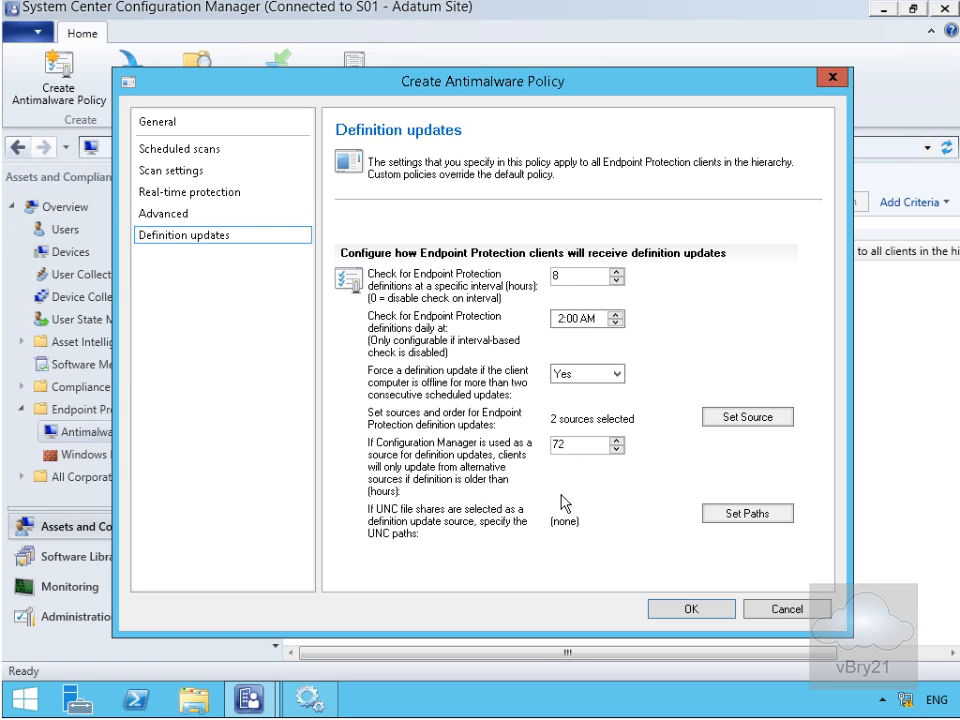
click(678, 610)
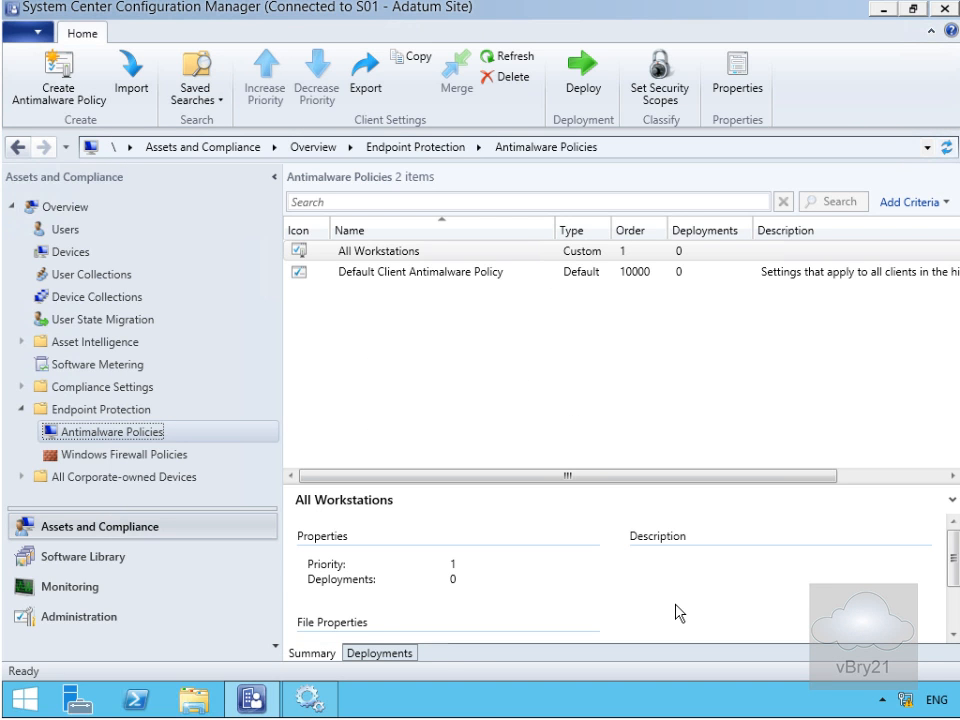
Deploy the All Workstations policy, selecting the Endpoint Protection Pilot collection.
click(364, 252)
right_click(366, 261)
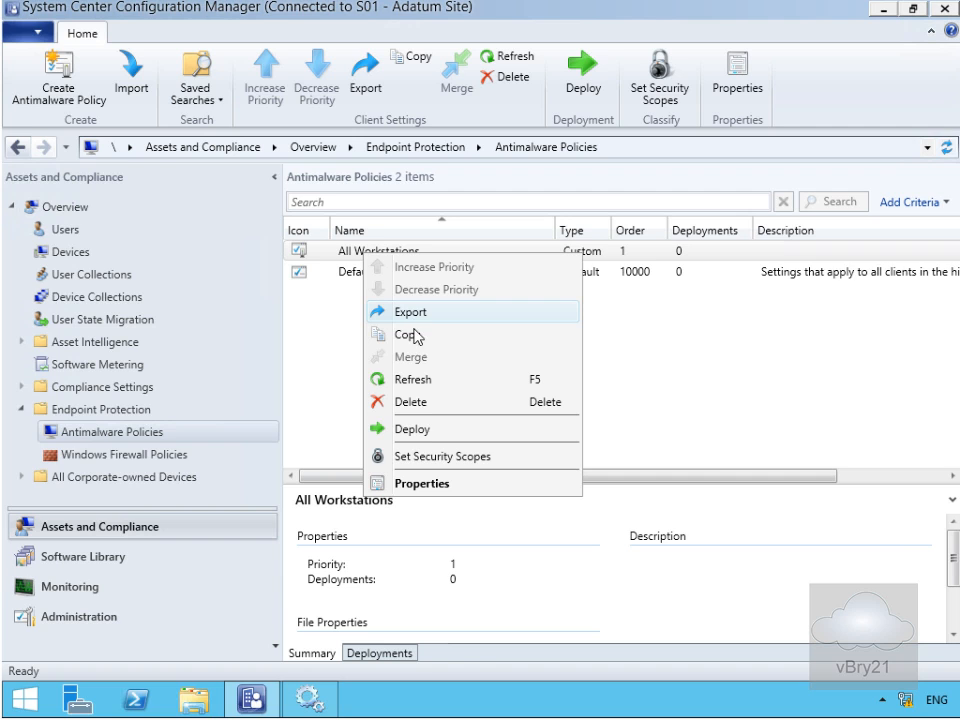
click(425, 430)
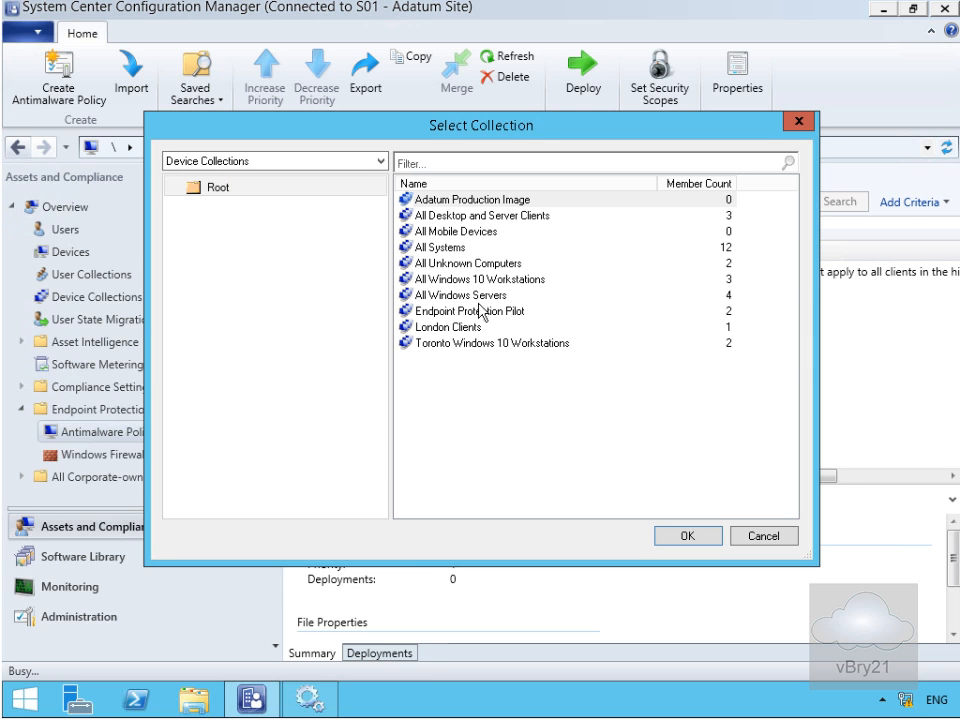
click(480, 311)
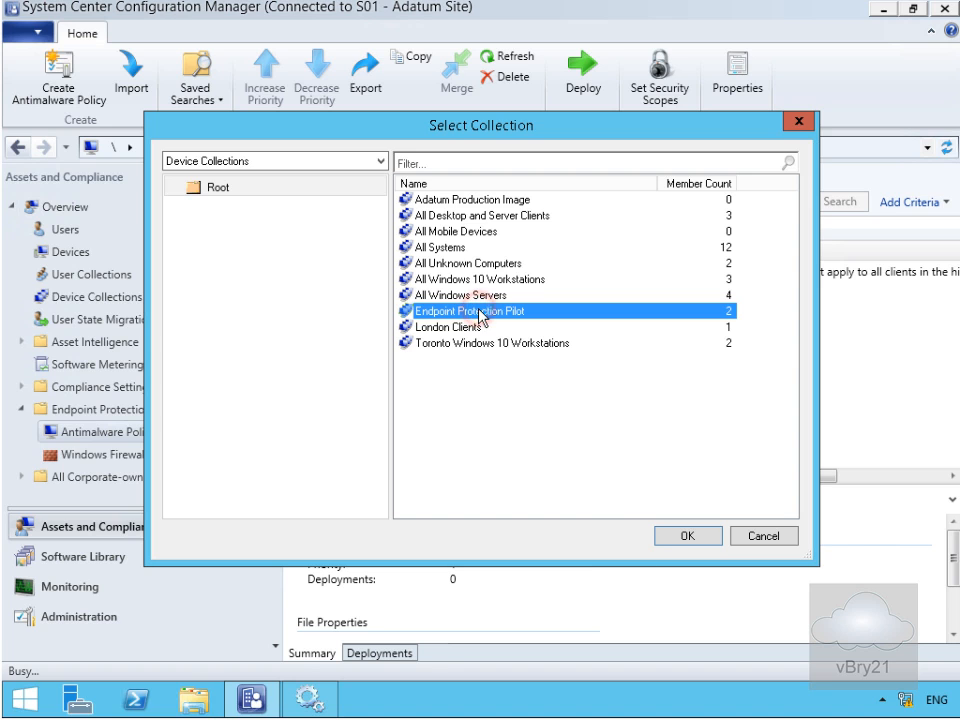
click(678, 541)
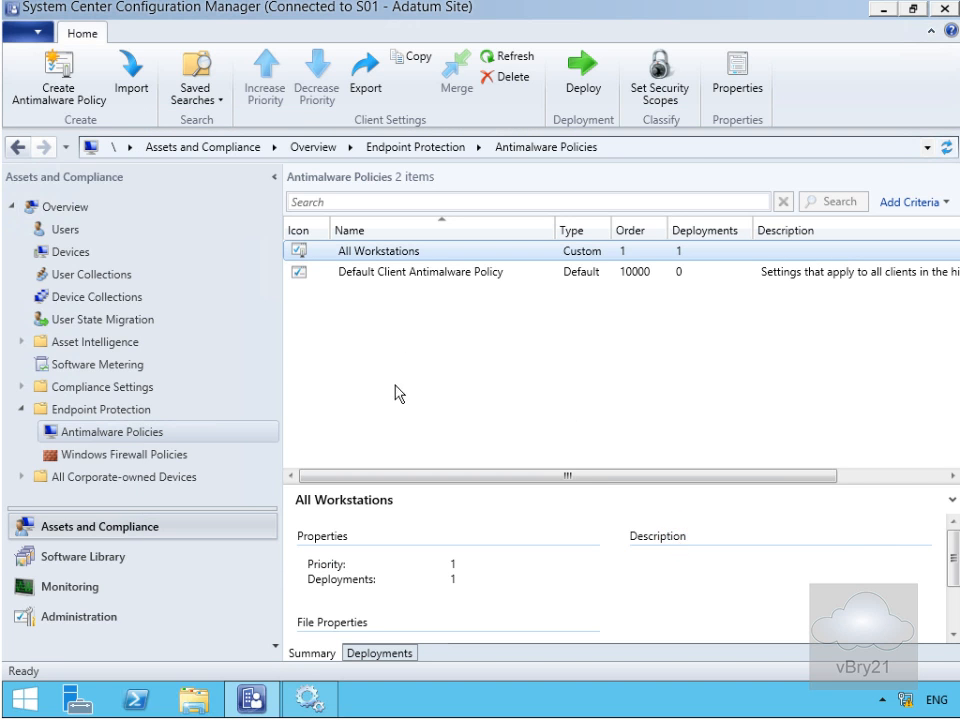
Start creating a new policy from the Windows Firewall Policies node.
click(152, 458)
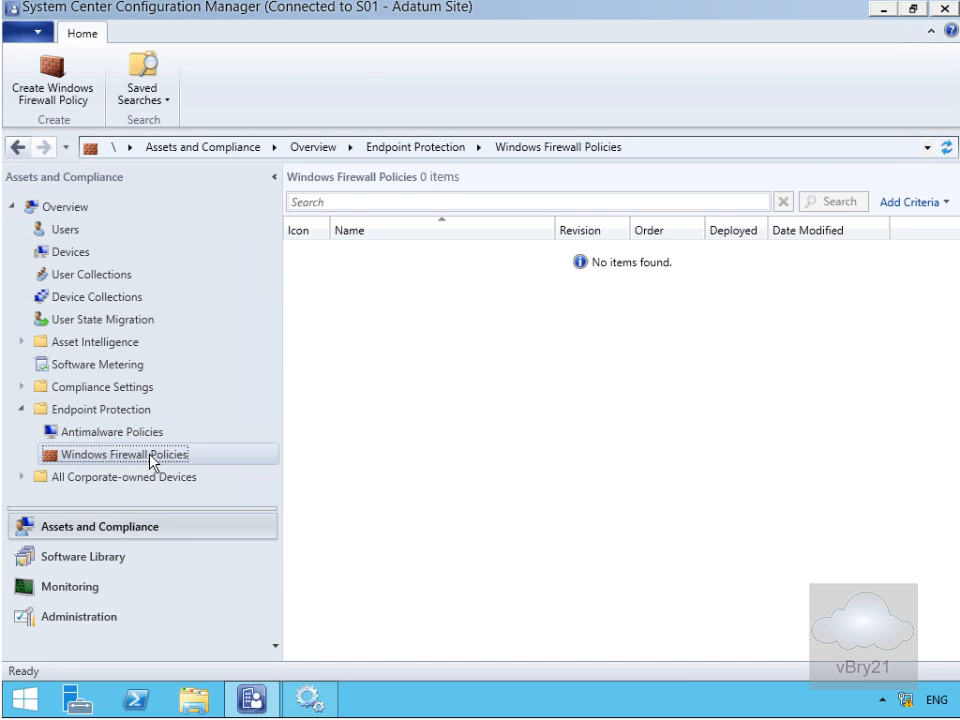
right_click(151, 459)
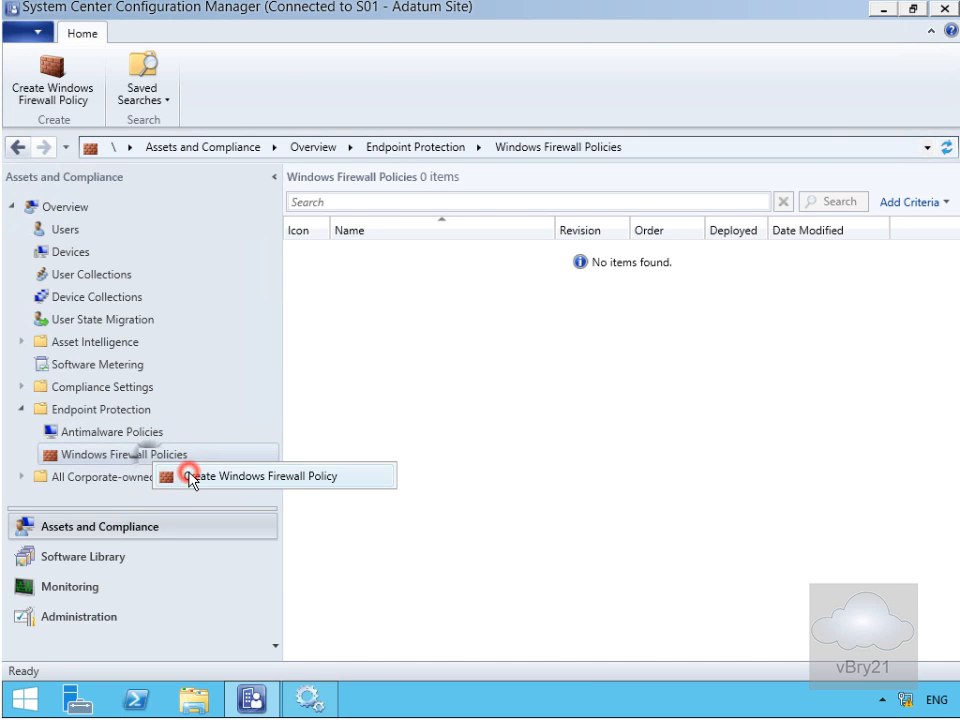
click(189, 479)
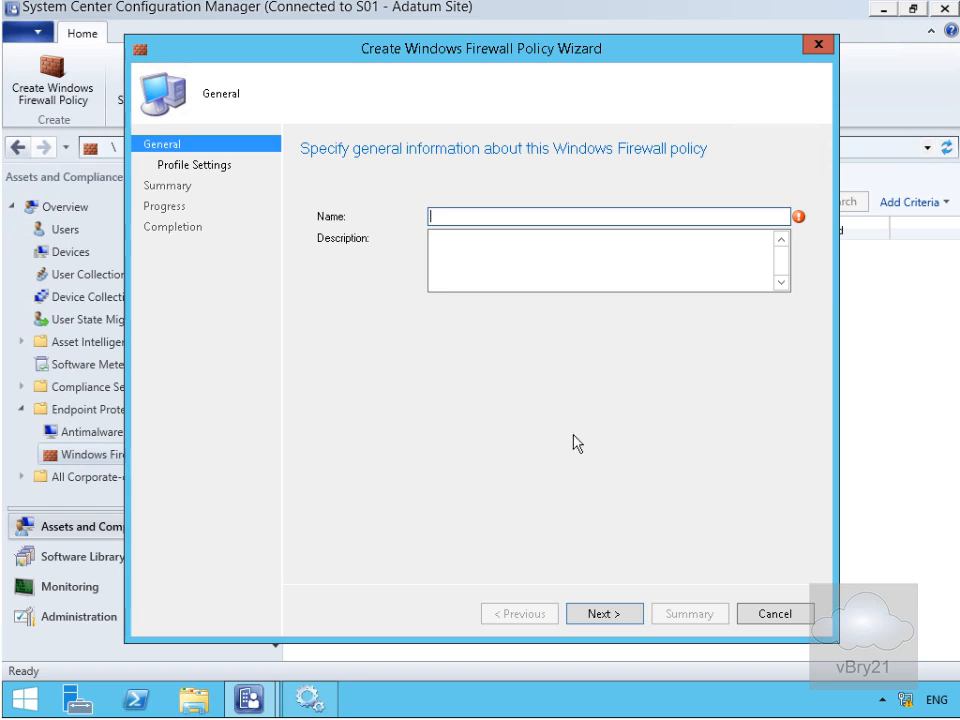
Name it 'All Workstations Firewall Policy' with description 'Windows 10 and Windows 7 Firewall Policy'.
click(437, 217)
text(All Workstations Firewall Policy)
key(Tab)
text(Windows 10 and Windows 7 Firewall Policy)
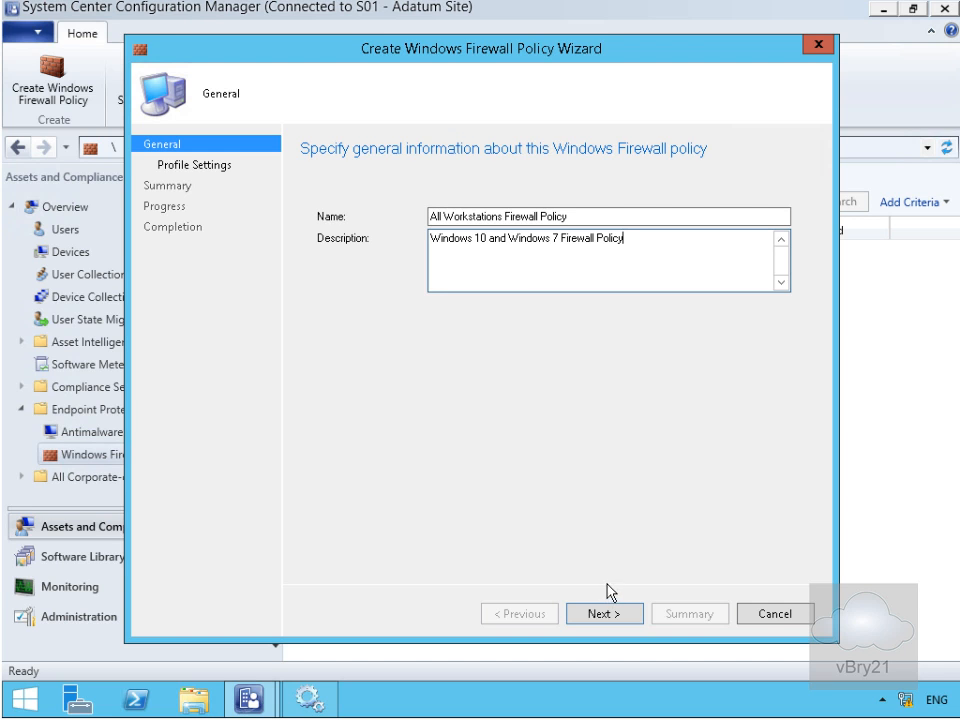
click(606, 614)
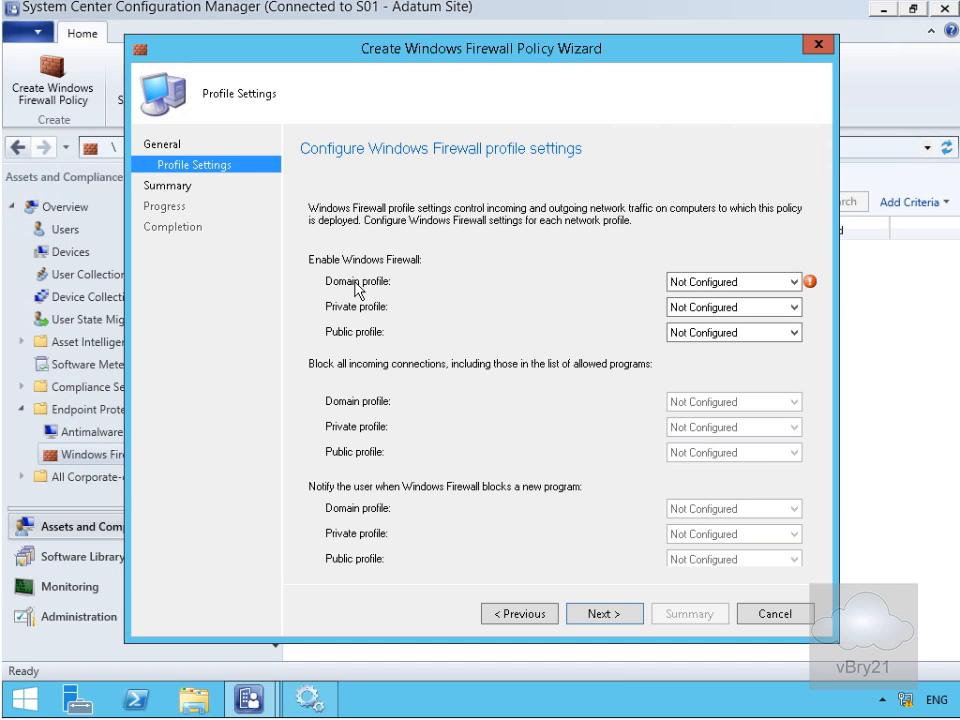
Set Domain profile: enable firewall Yes, block all incoming No, notify on block Yes, then finish the wizard.
click(689, 284)
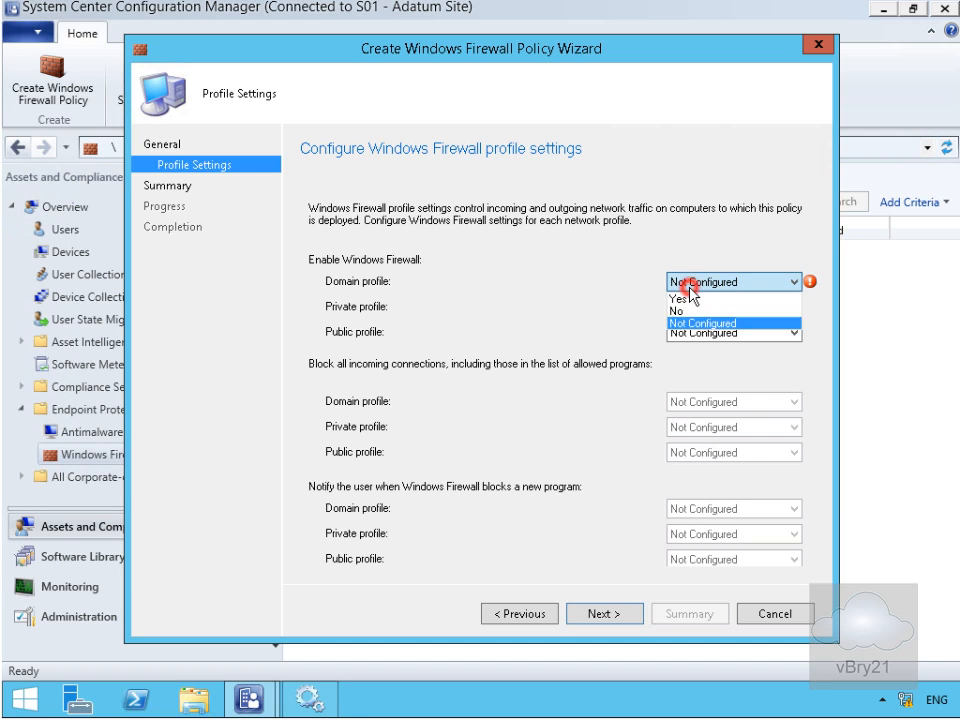
click(680, 299)
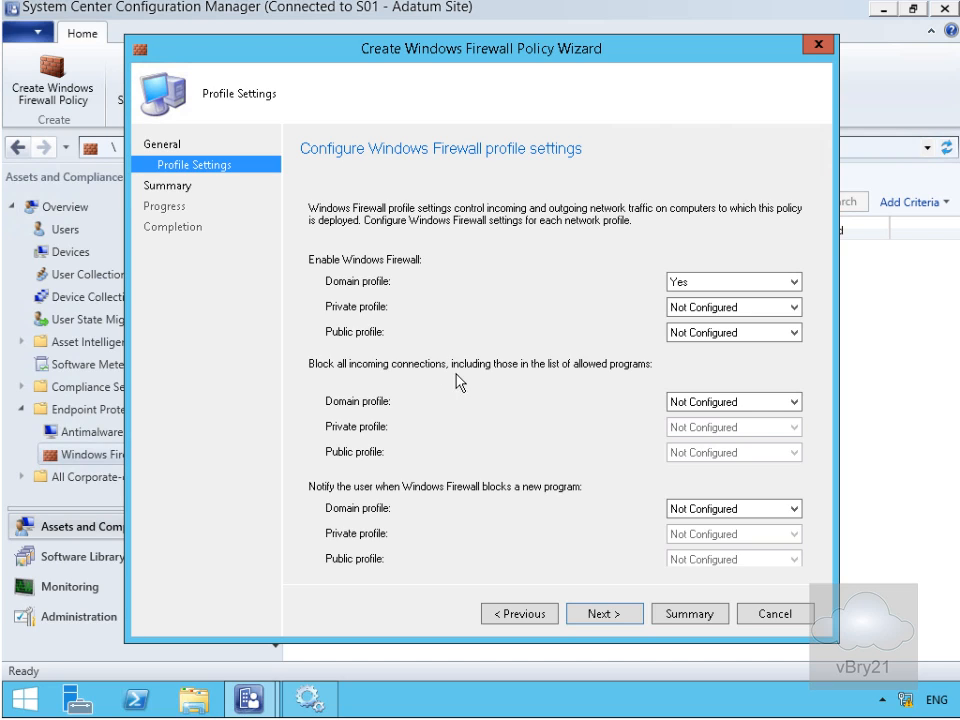
click(696, 401)
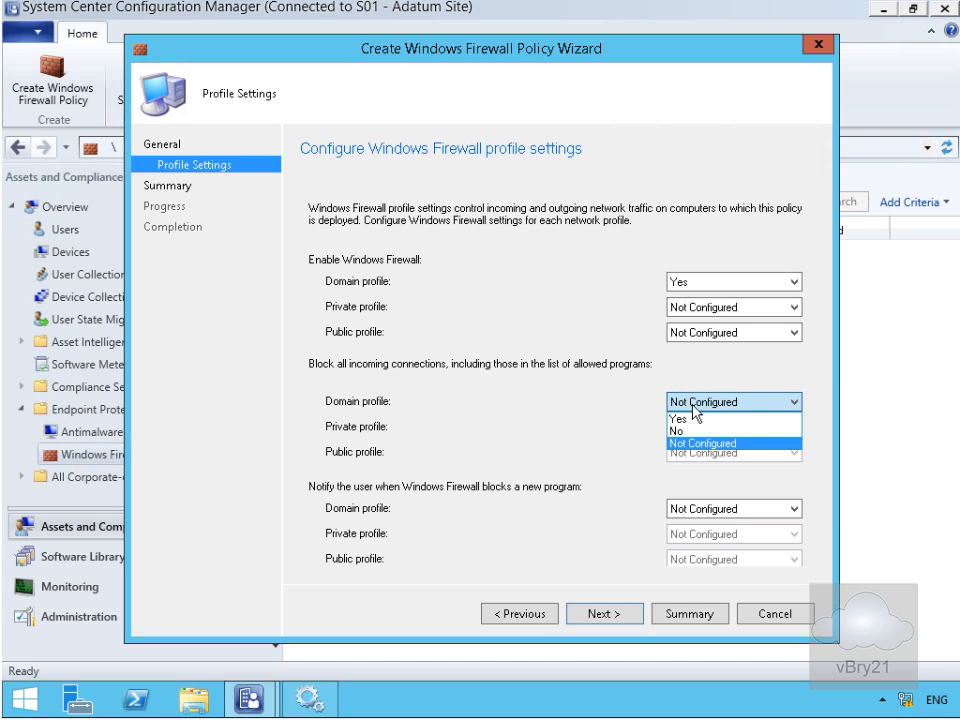
click(683, 430)
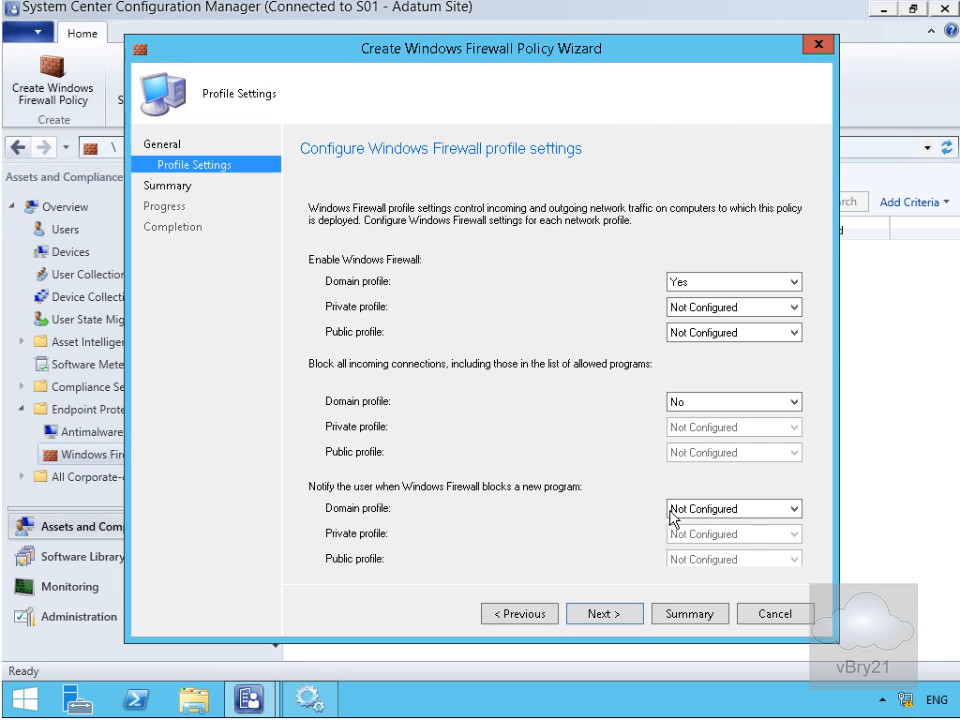
click(700, 514)
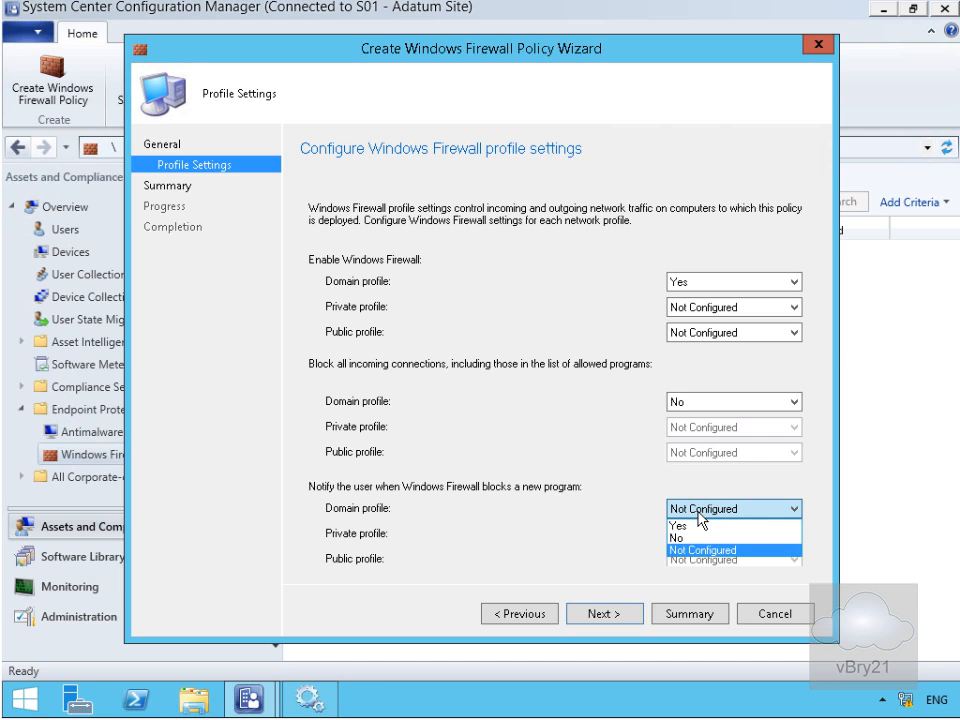
click(695, 524)
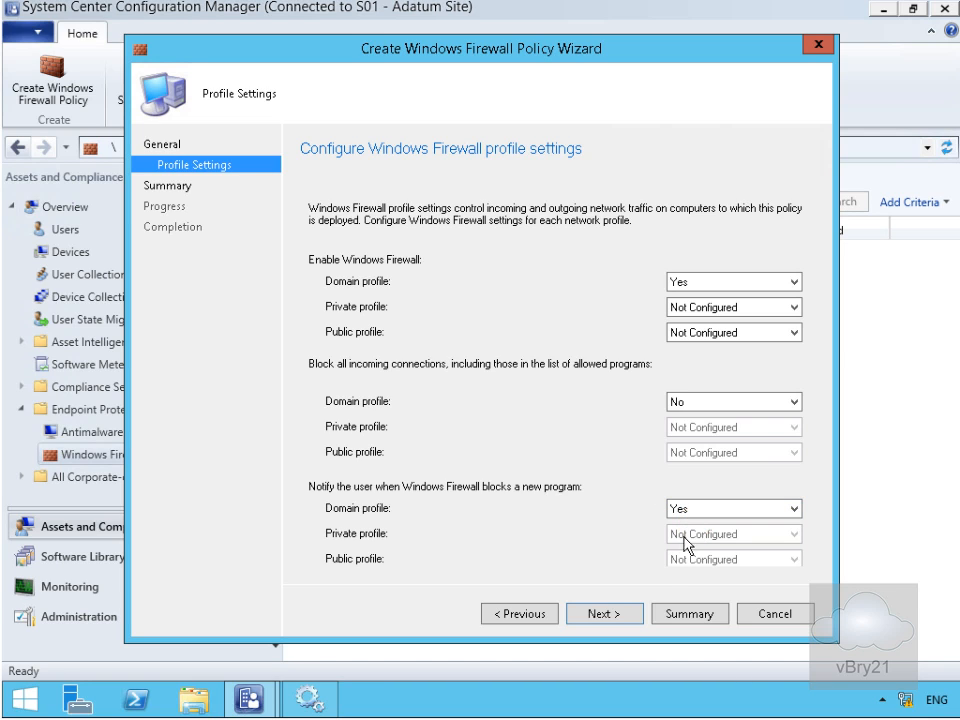
click(605, 614)
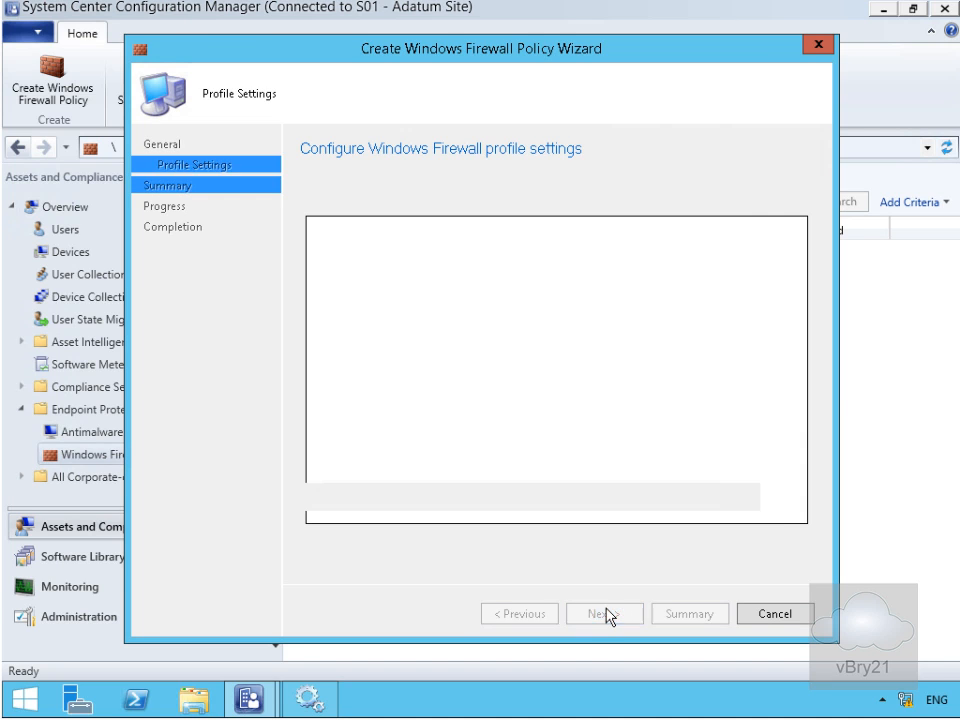
click(605, 614)
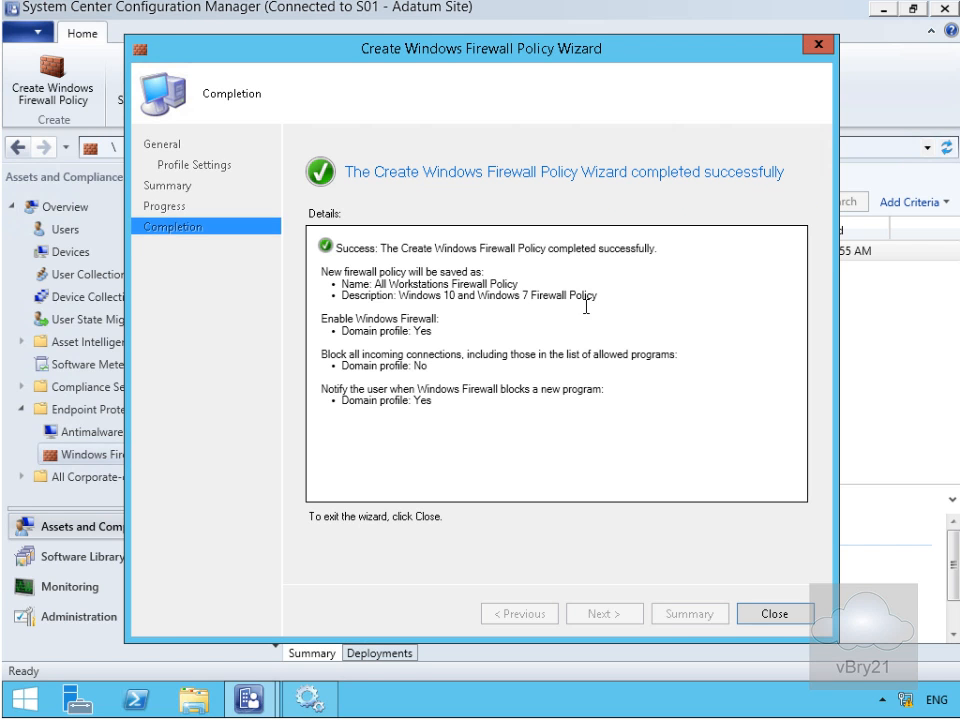
Close the wizard and begin deploying All Workstations Firewall Policy.
click(770, 615)
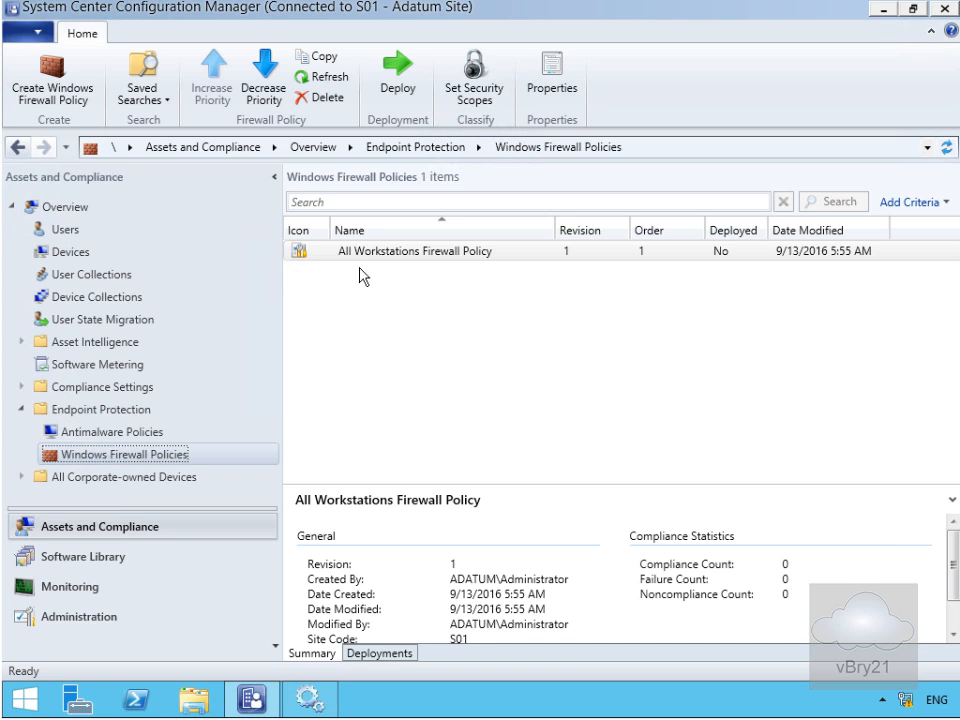
right_click(360, 259)
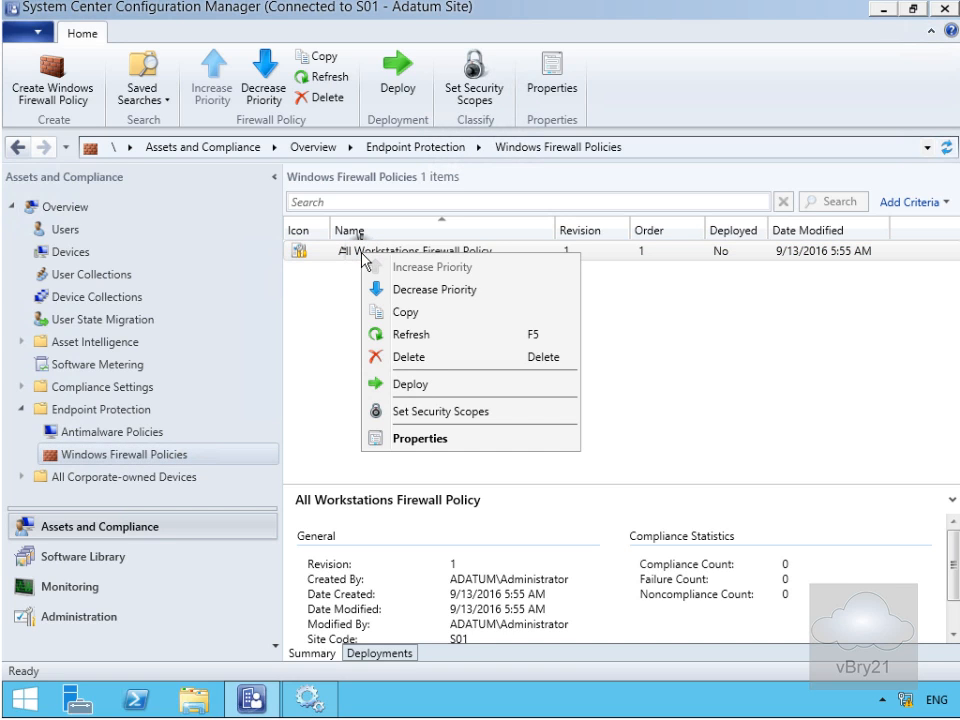
click(430, 389)
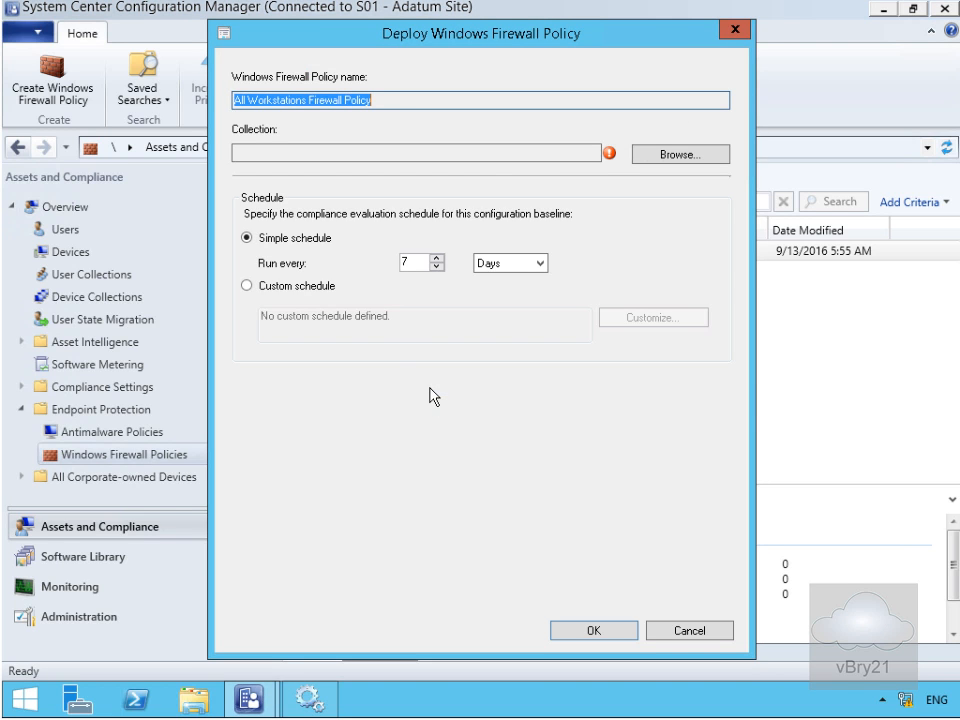
Target the Endpoint Protection Pilot collection and confirm the deployment.
click(650, 158)
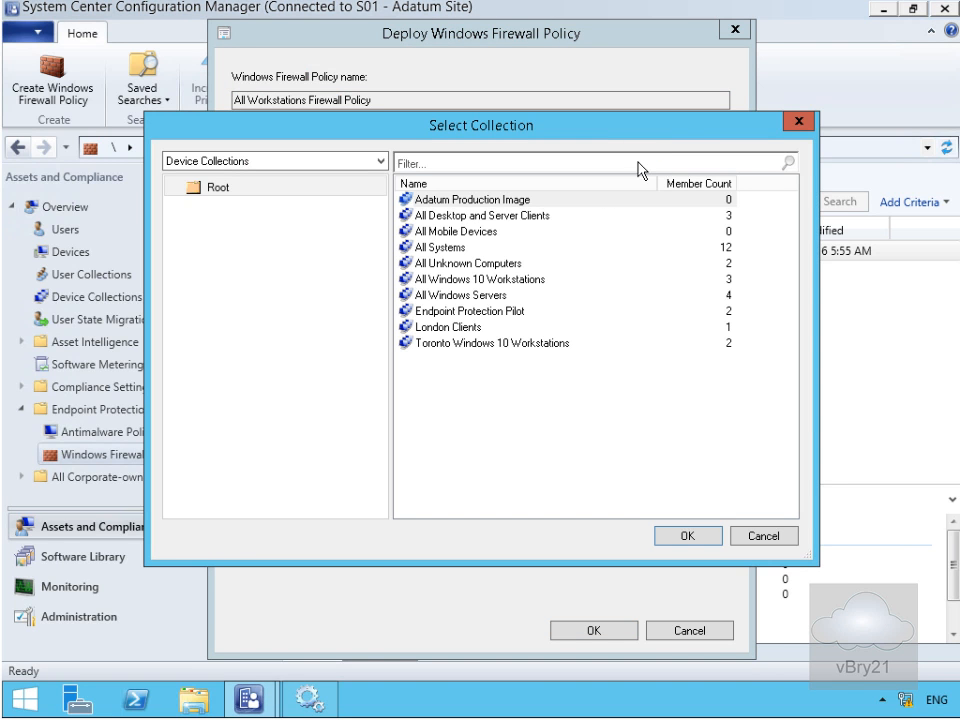
click(439, 311)
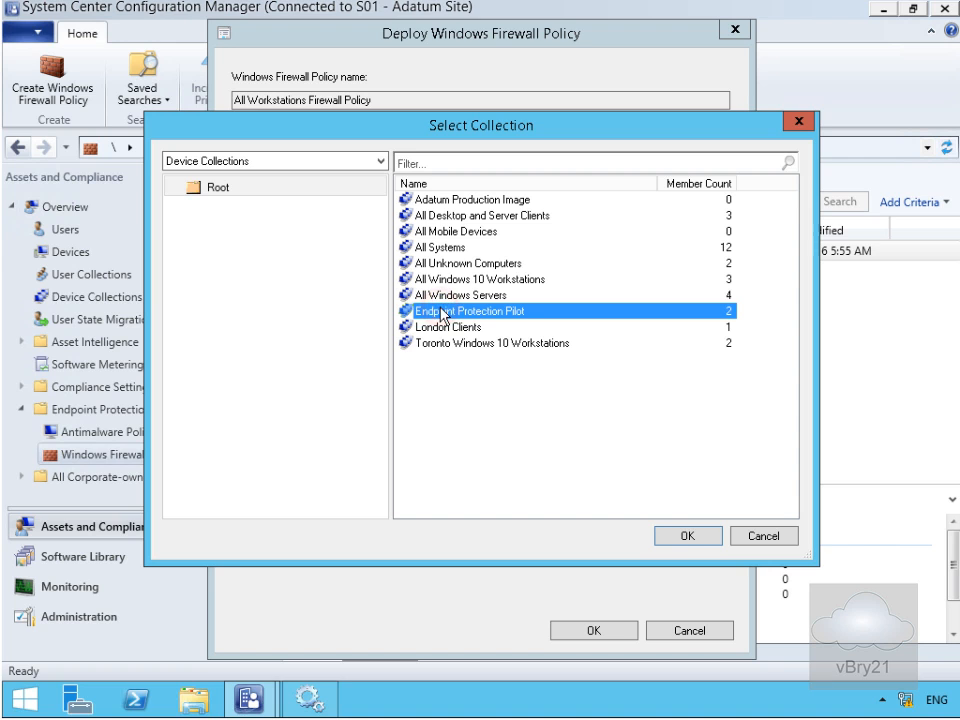
click(684, 536)
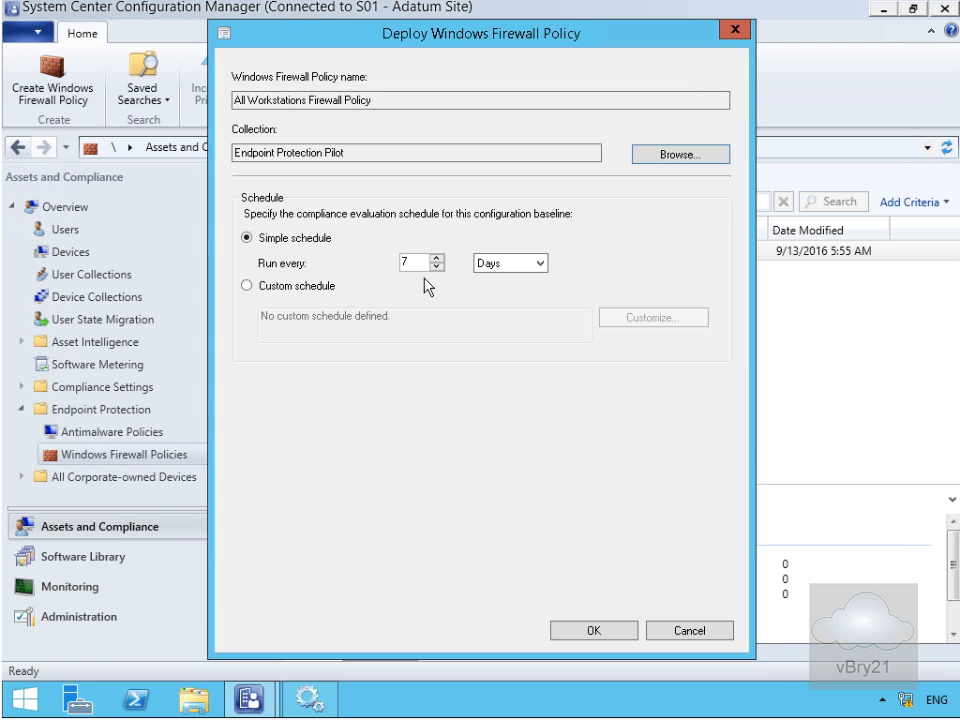
click(586, 633)
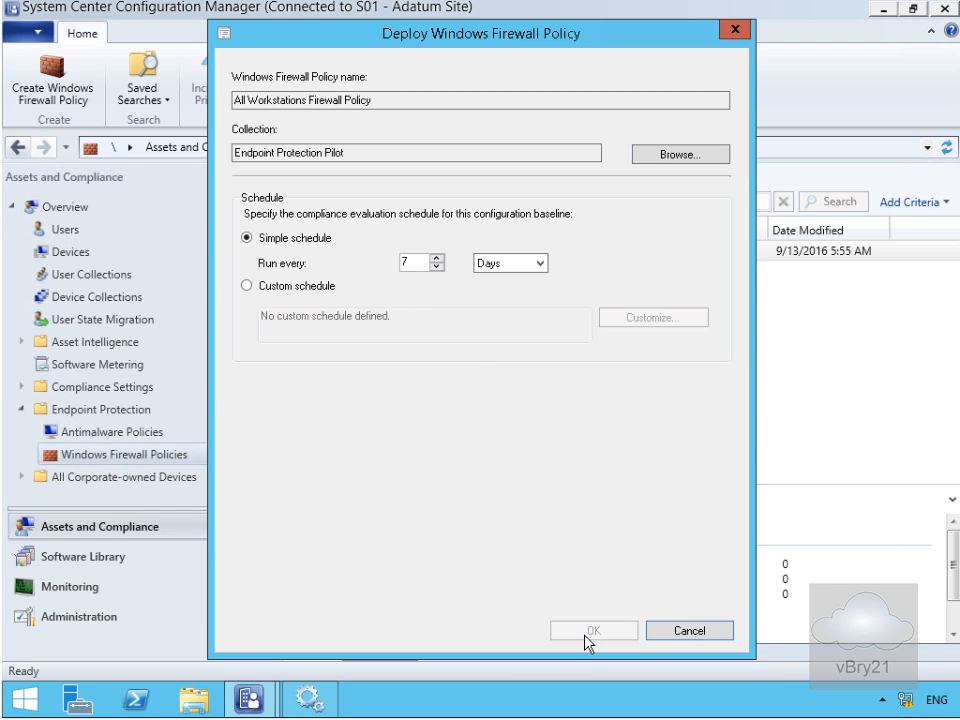